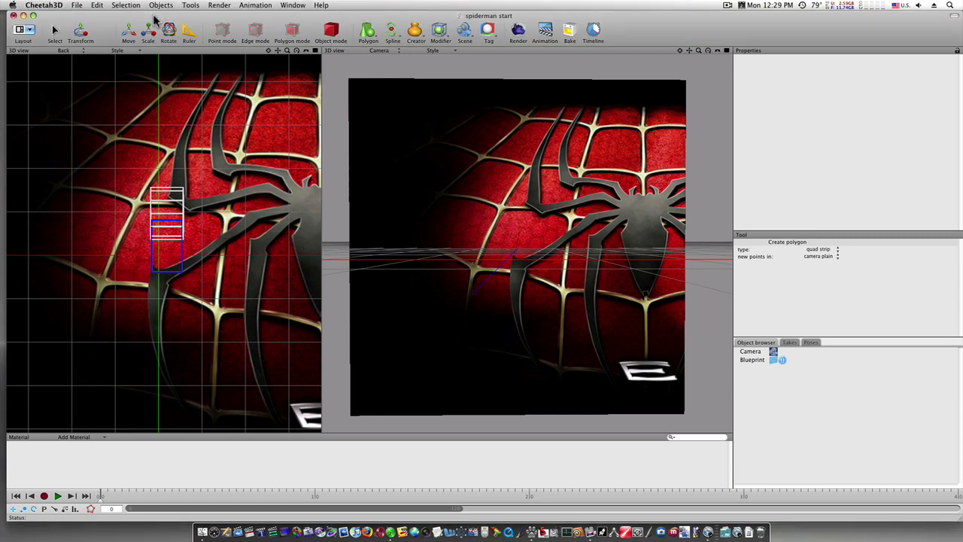
Add an empty polygon object to the scene to hold the traced spider
{"action": "left_click", "coordinate": [161, 5]}
{"action": "mouse_move", "coordinate": [161, 32]}
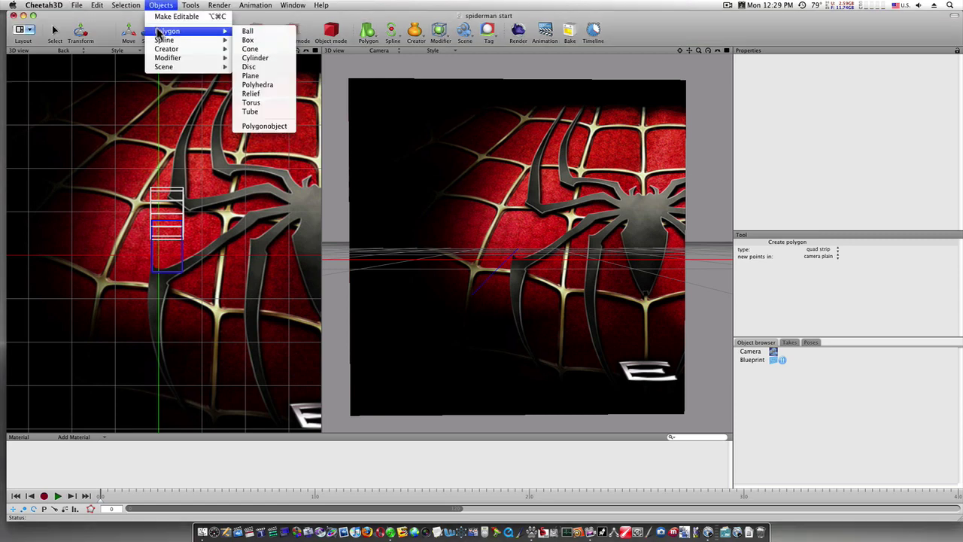
{"action": "left_click", "coordinate": [265, 127]}
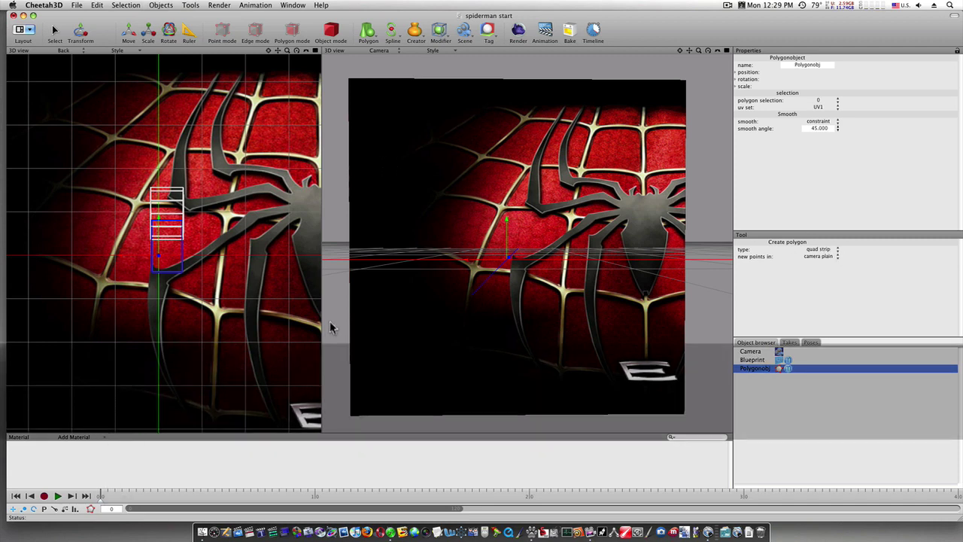
Trace the left half of the spider's abdomen with quad strips down to its lower point
{"action": "left_click", "coordinate": [320, 236]}
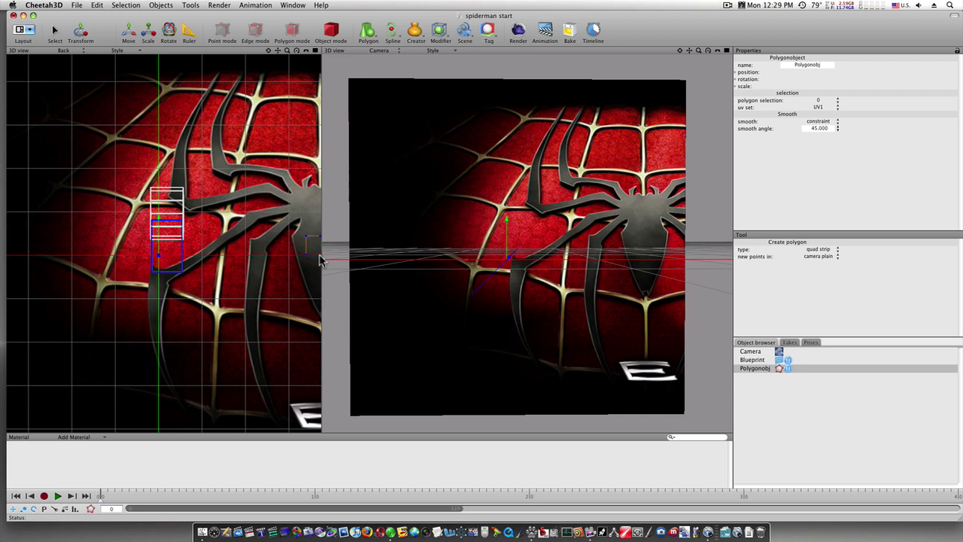
{"action": "left_click", "coordinate": [320, 256]}
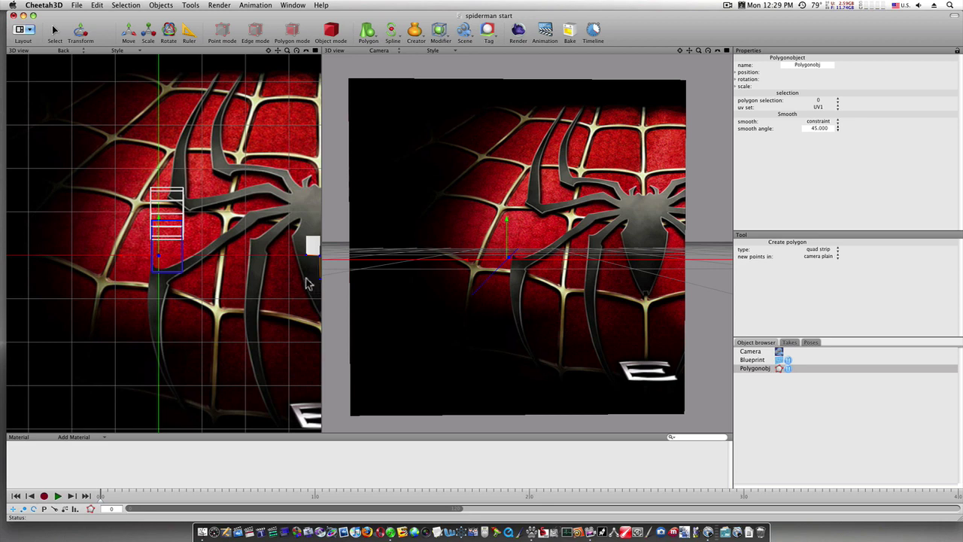
{"action": "left_click", "coordinate": [306, 280]}
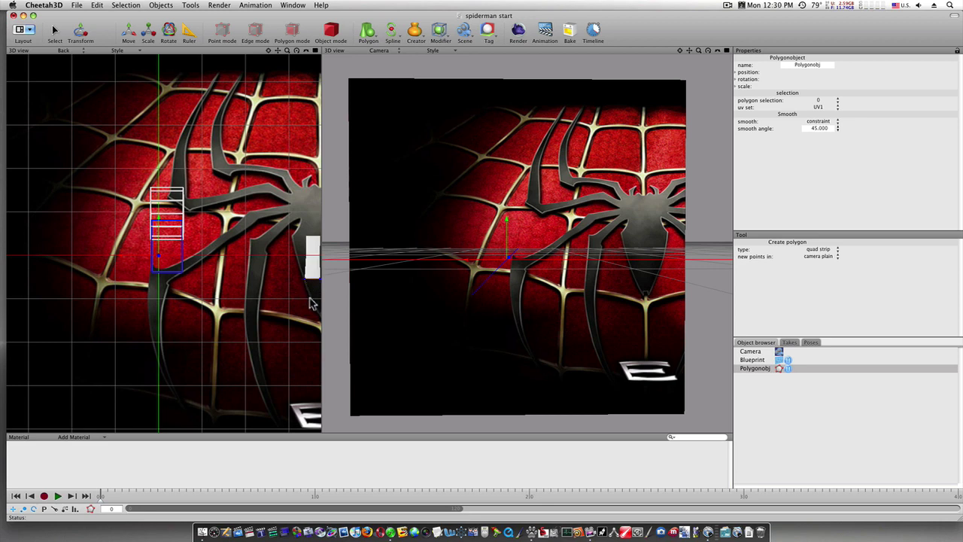
{"action": "left_click", "coordinate": [320, 301]}
{"action": "left_click", "coordinate": [319, 315]}
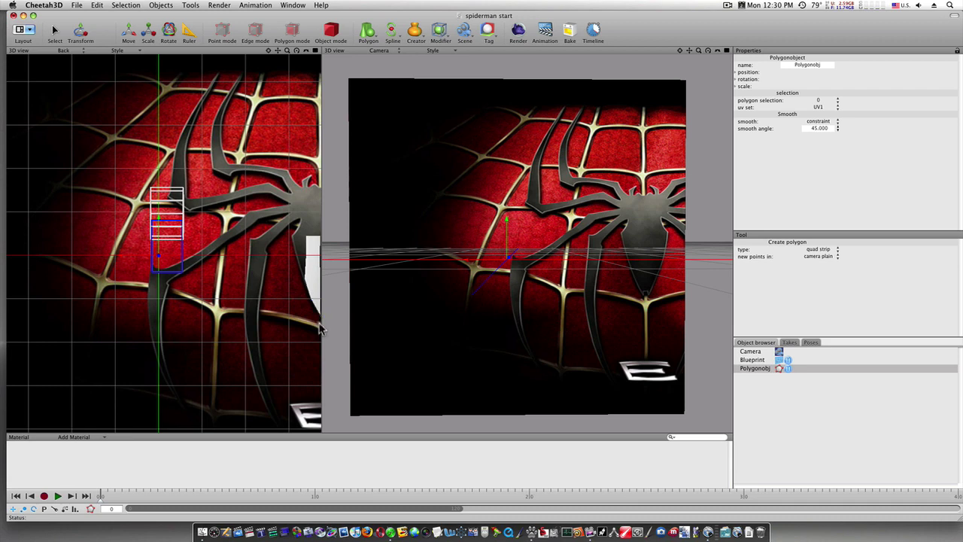
{"action": "key", "text": "super+z"}
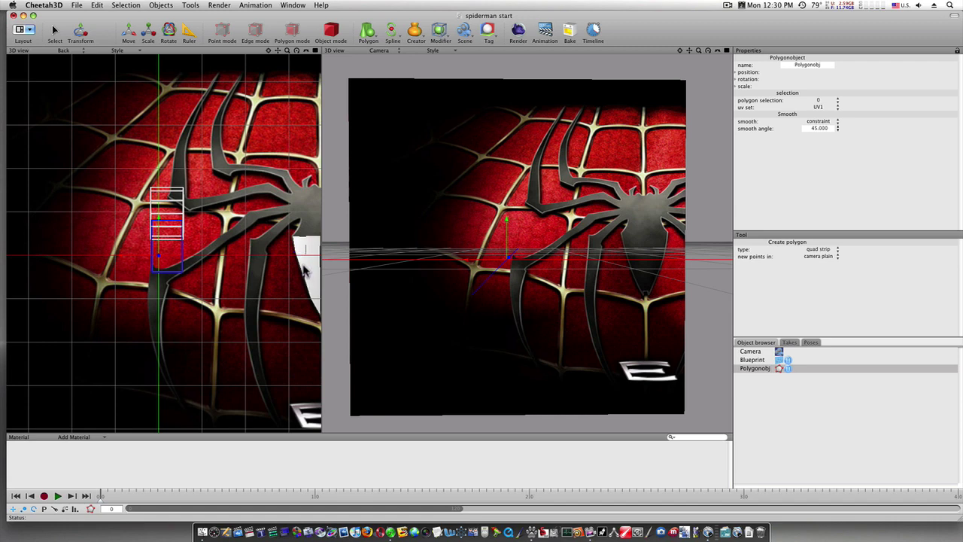
Extend the body tracing with quads above the abdomen into the spider's thorax
{"action": "key", "text": "super+z"}
{"action": "left_click", "coordinate": [322, 239]}
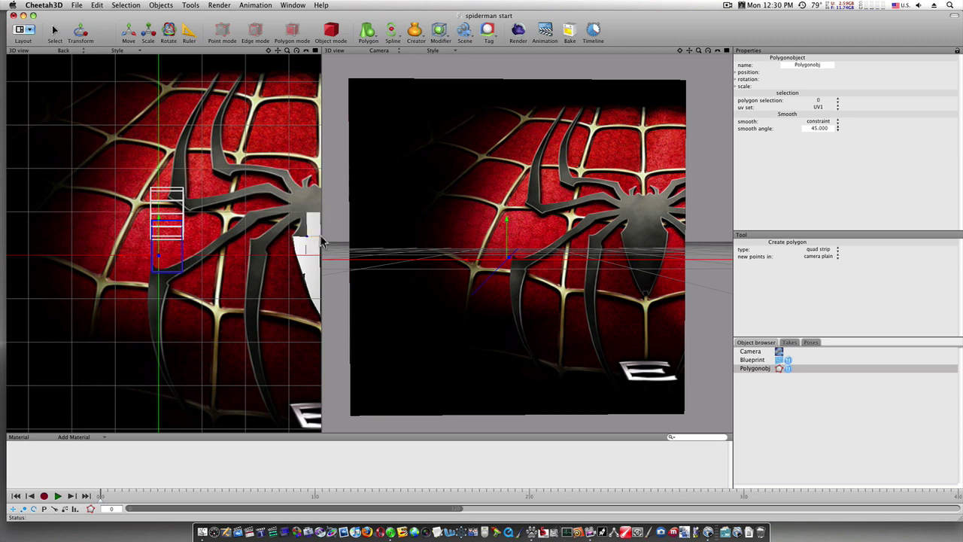
{"action": "key", "text": "super+z"}
Draw a quad strip along the lower inner leg from the body around the knee to the leg's tip
{"action": "left_click", "coordinate": [290, 219]}
{"action": "left_click", "coordinate": [271, 235]}
{"action": "left_click", "coordinate": [258, 242]}
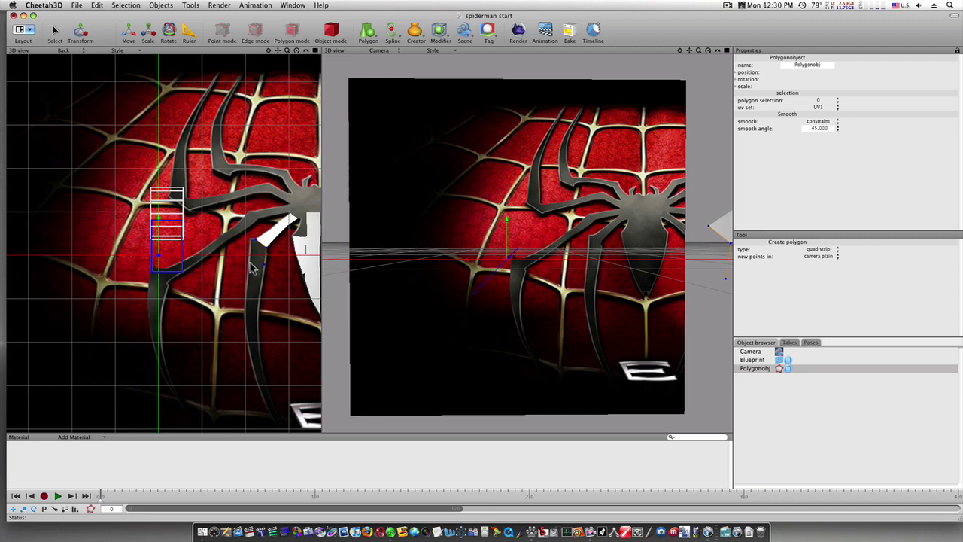
{"action": "left_click", "coordinate": [252, 265]}
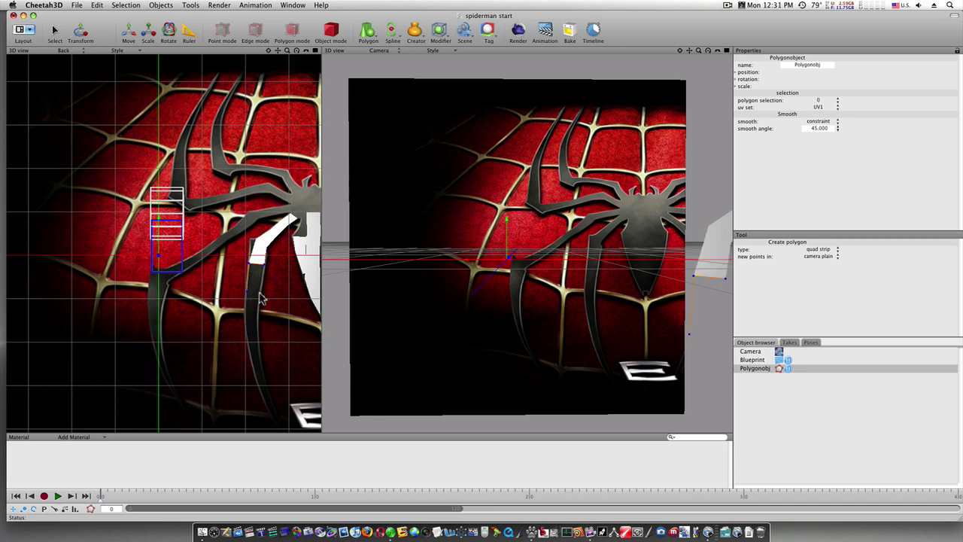
{"action": "left_click", "coordinate": [260, 294]}
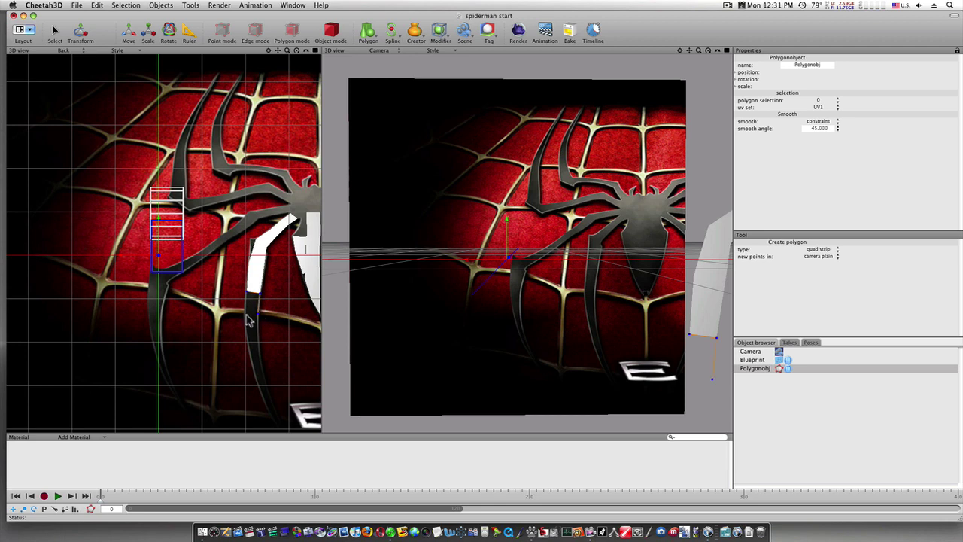
{"action": "left_click", "coordinate": [246, 317]}
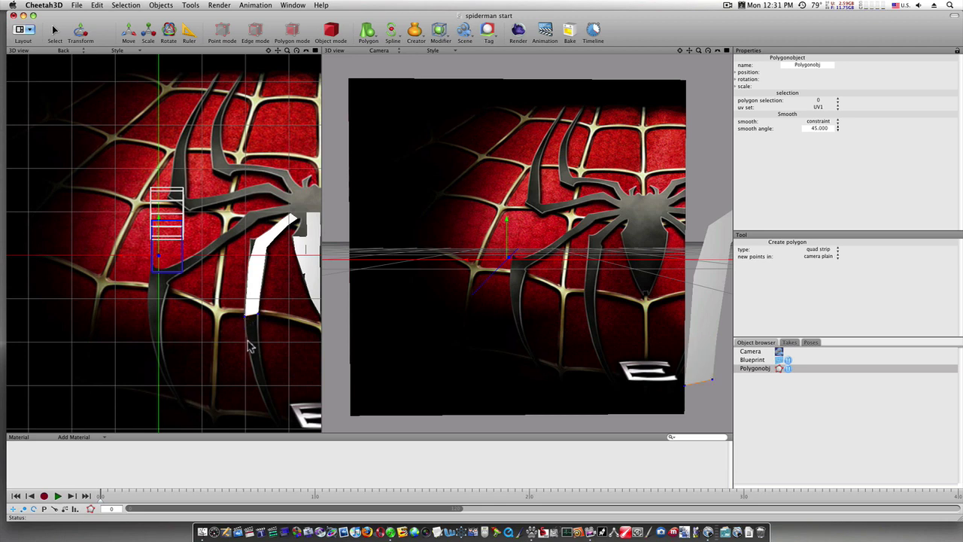
{"action": "left_click", "coordinate": [249, 342]}
{"action": "left_click", "coordinate": [258, 348]}
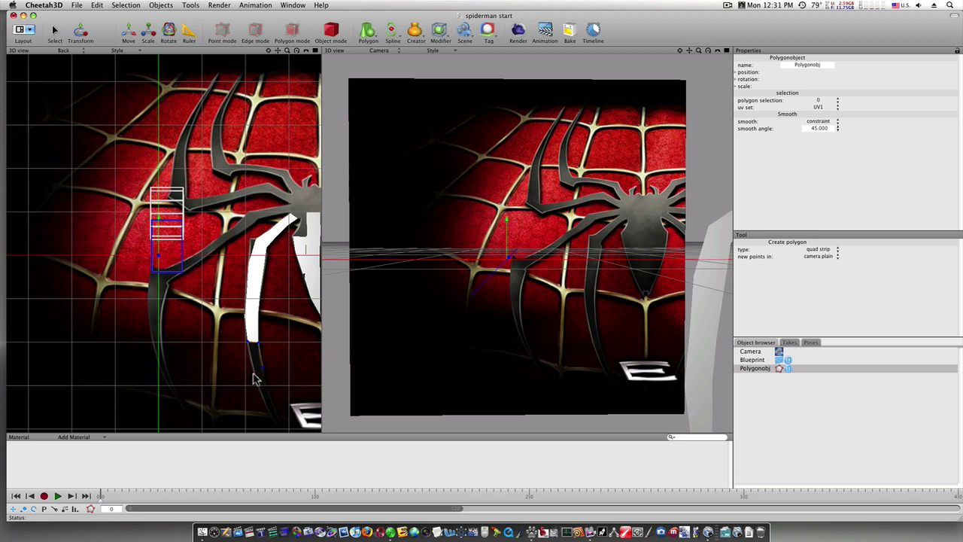
{"action": "left_click", "coordinate": [253, 371]}
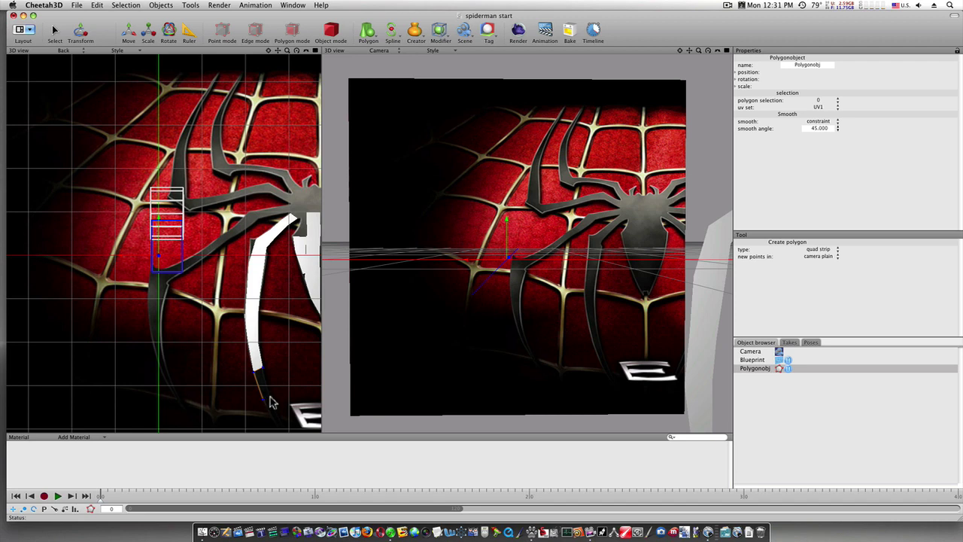
{"action": "left_click", "coordinate": [269, 398]}
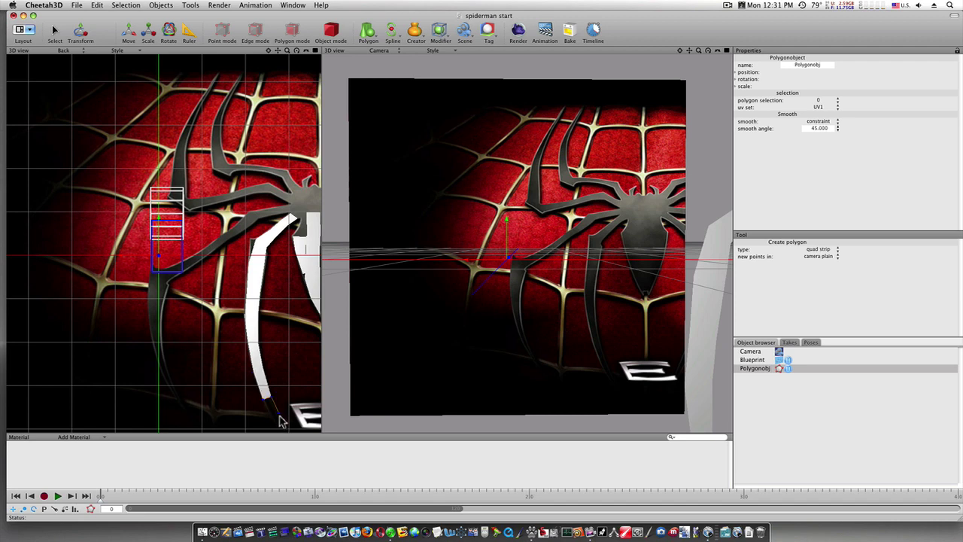
{"action": "left_click", "coordinate": [271, 415]}
Trace the lower outer leg with a quad strip from the thorax over the knee to its tip
{"action": "key", "text": "super+z"}
{"action": "key", "text": "super+z"}
{"action": "key", "text": "super+z"}
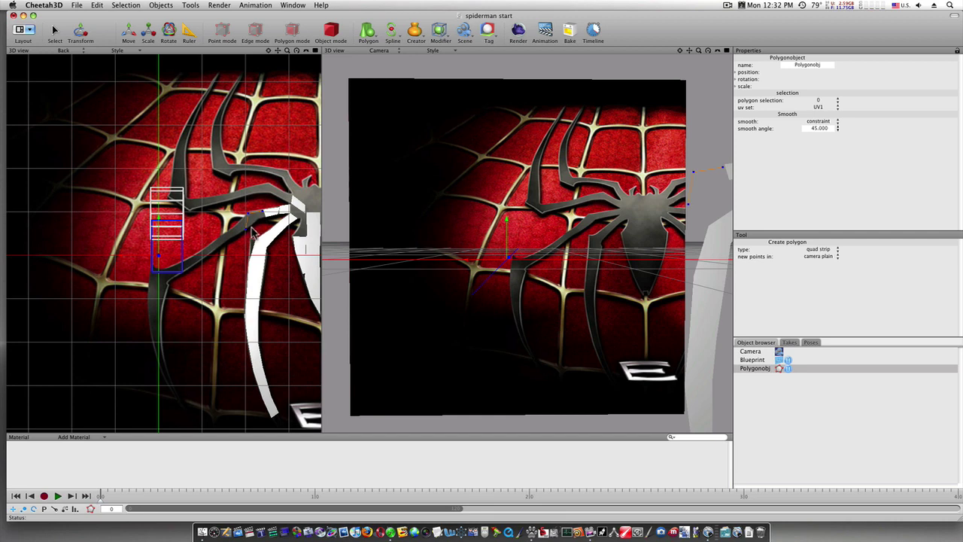
{"action": "left_click", "coordinate": [264, 219]}
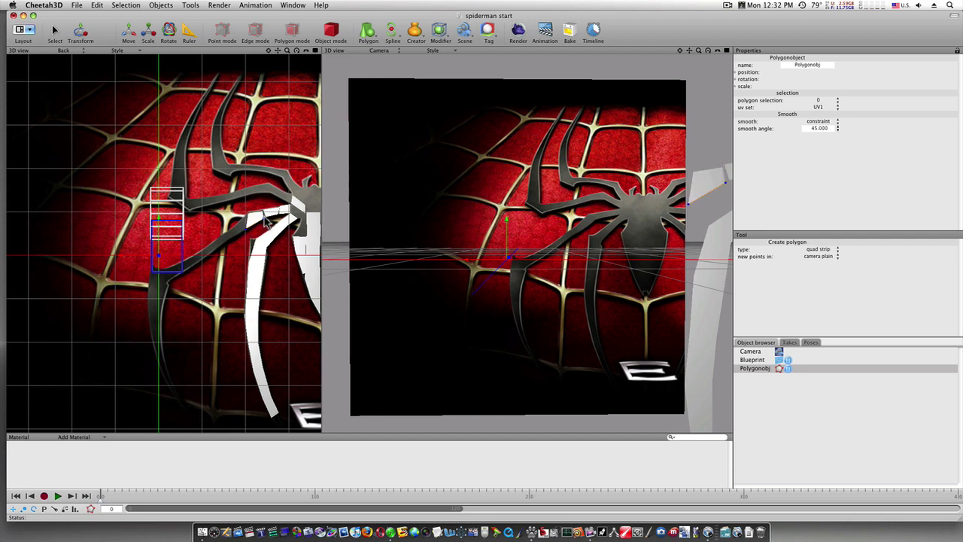
{"action": "key", "text": "Escape"}
{"action": "left_click", "coordinate": [168, 387]}
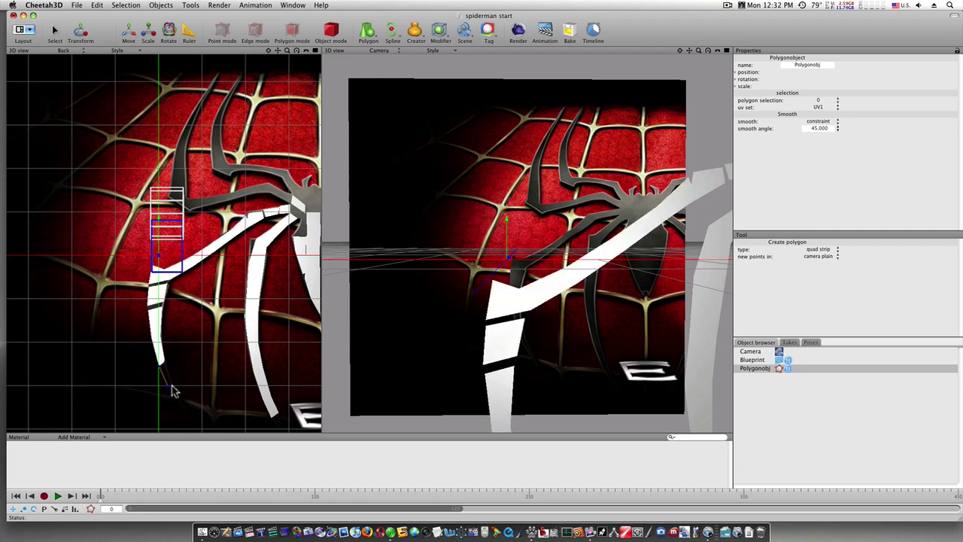
{"action": "left_click", "coordinate": [171, 391]}
{"action": "key", "text": "Escape"}
Draw a quad strip along the upper outer leg from the body around the knee up to its tip
{"action": "left_click", "coordinate": [255, 197]}
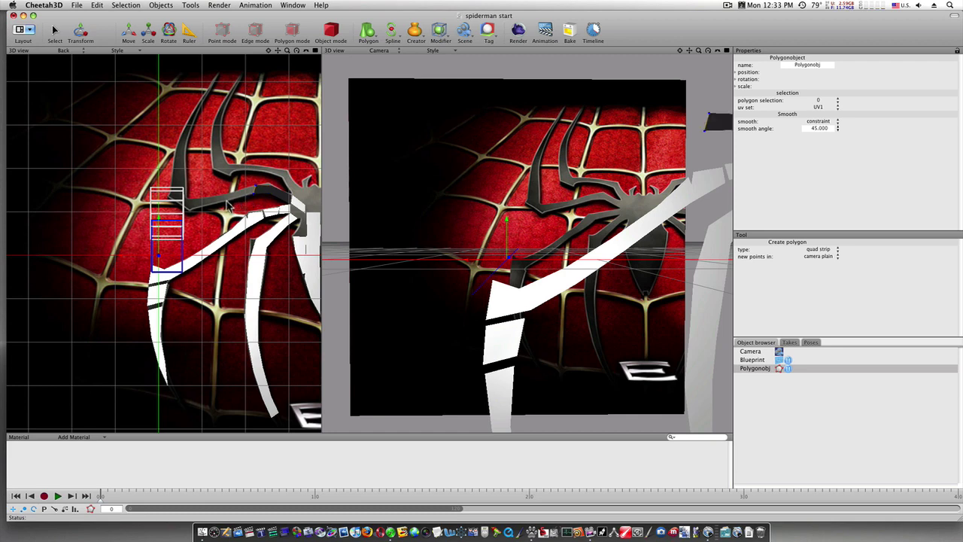
{"action": "left_click", "coordinate": [229, 198]}
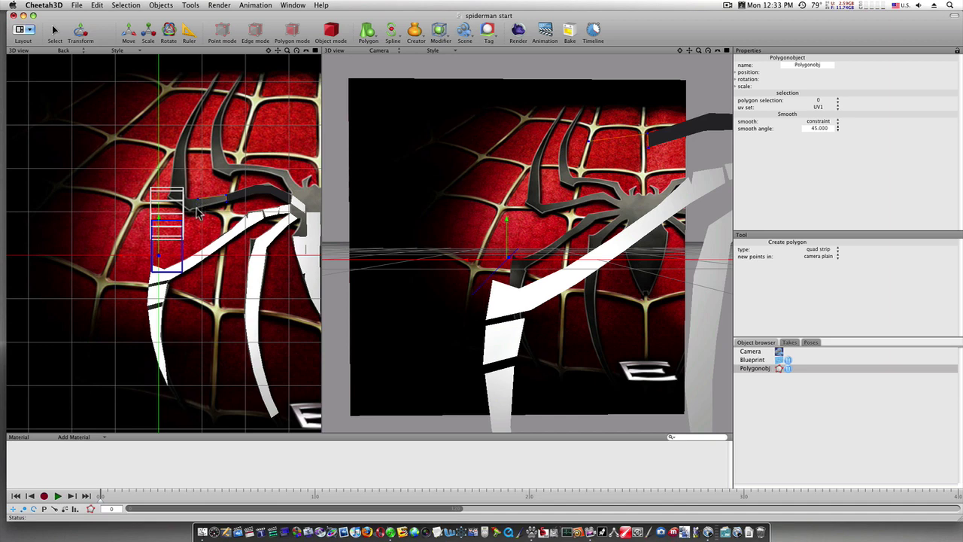
{"action": "left_click", "coordinate": [199, 213]}
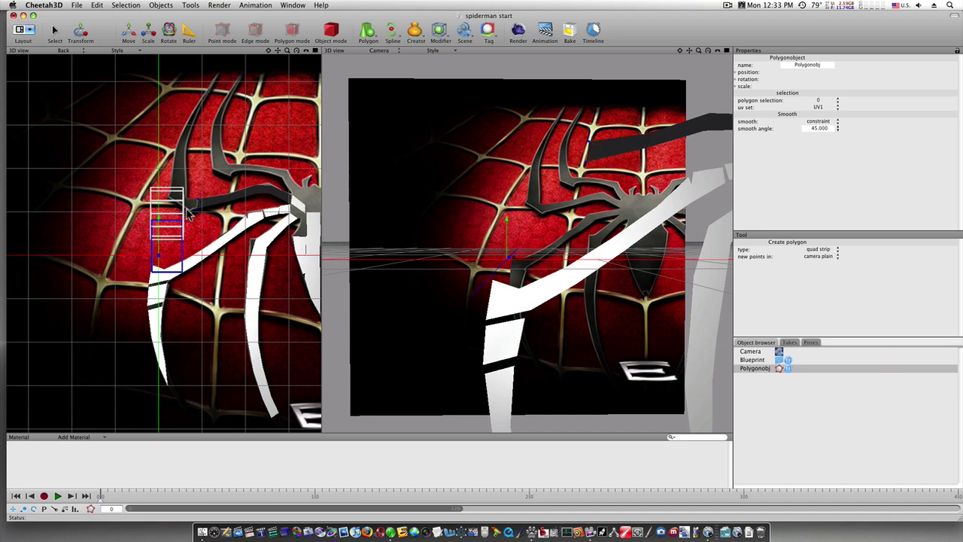
{"action": "left_click", "coordinate": [189, 199]}
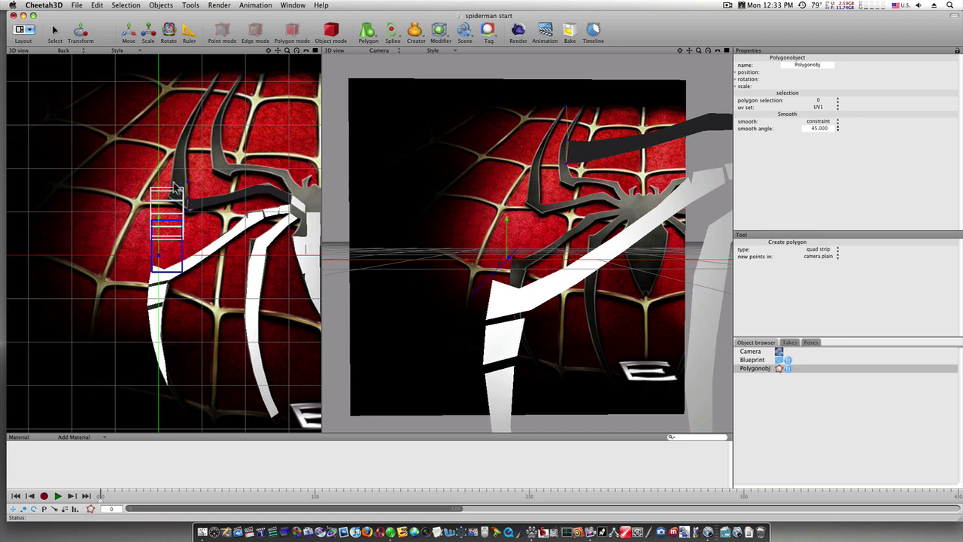
{"action": "left_click", "coordinate": [172, 184]}
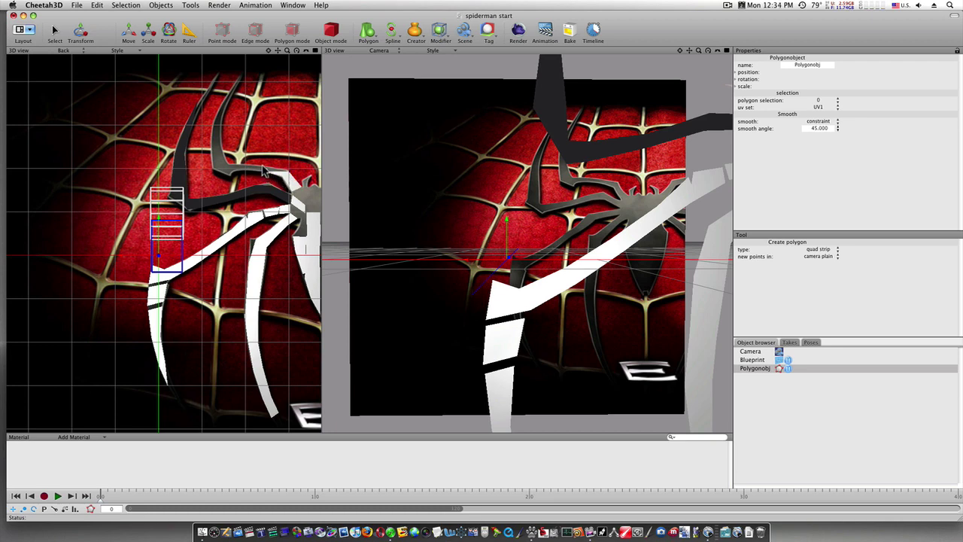
Undo the last quads on the upper inner leg, then retrace that leg and cover the head with quads
{"action": "key", "text": "super+z"}
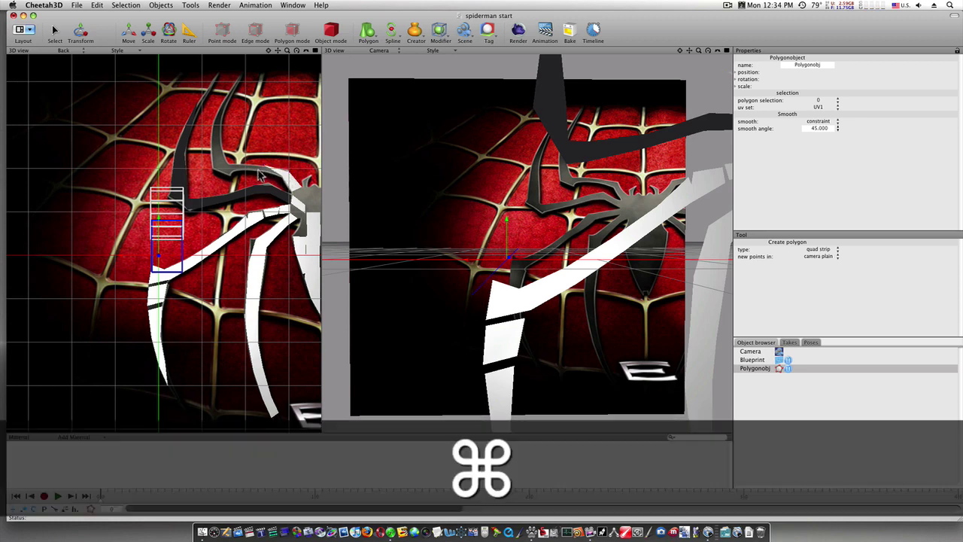
{"action": "key", "text": "super+z"}
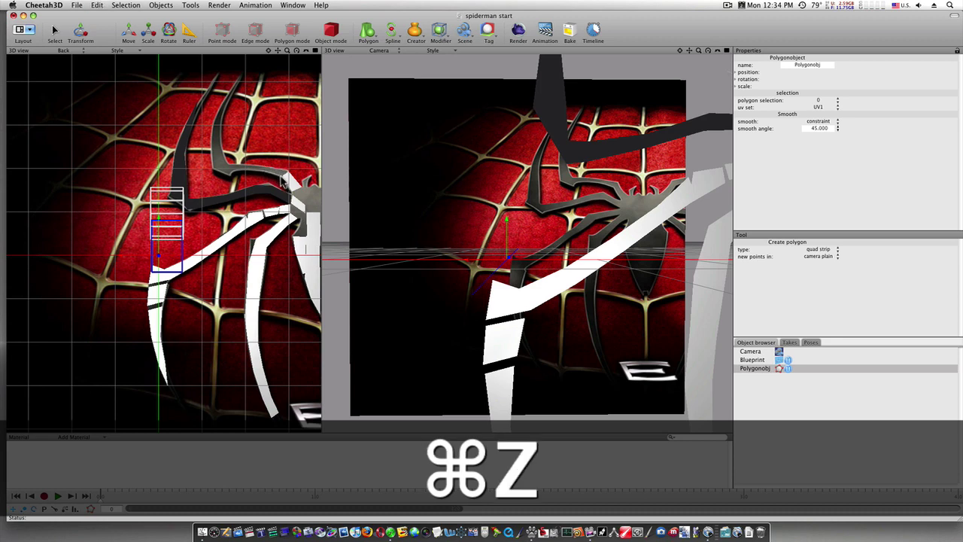
{"action": "left_click", "coordinate": [283, 176]}
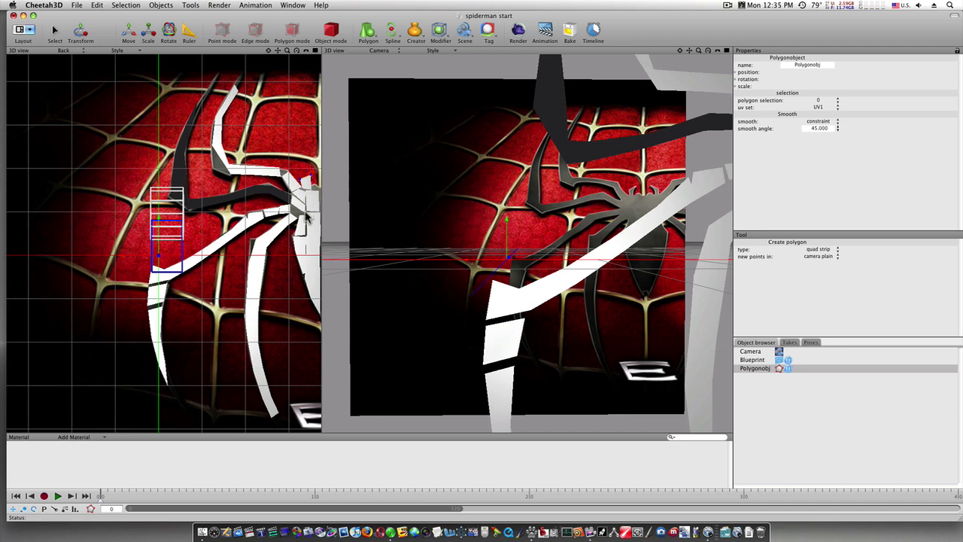
{"action": "key", "text": "super+z"}
Examine the traced half spider in the camera view for polygons that face the wrong way
{"action": "key", "text": "alt"}
{"action": "right_click_drag", "start_coordinate": [512, 252], "coordinate": [396, 249], "text": "alt"}
{"action": "mouse_move", "coordinate": [596, 251]}
{"action": "left_mouse_down", "text": "alt"}
{"action": "mouse_move", "coordinate": [533, 253]}
{"action": "mouse_move", "coordinate": [596, 254]}
{"action": "left_mouse_up", "text": "alt"}
{"action": "right_click_drag", "start_coordinate": [482, 211], "coordinate": [509, 214], "text": "alt"}
{"action": "left_click_drag", "start_coordinate": [510, 215], "coordinate": [515, 218], "text": "alt"}
{"action": "left_click", "coordinate": [783, 368]}
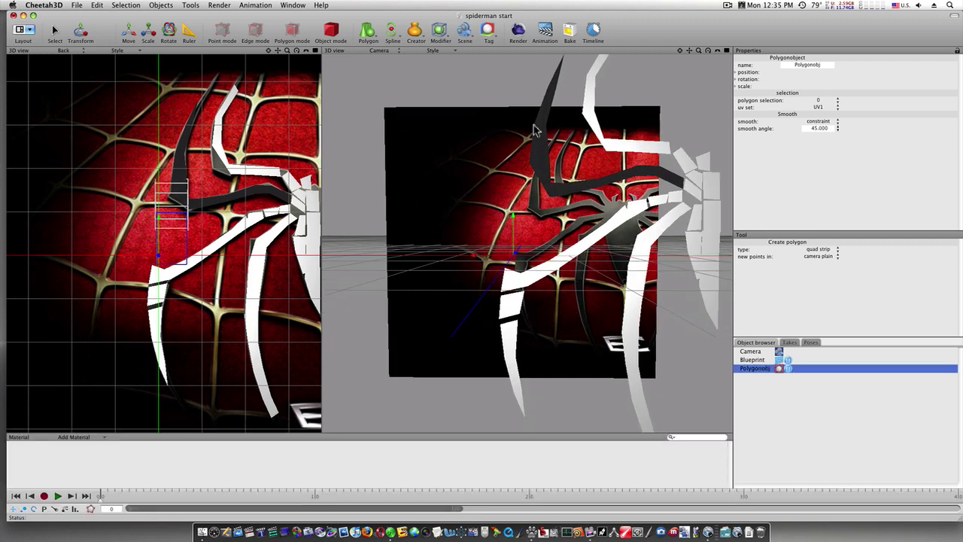
{"action": "left_click", "coordinate": [224, 30]}
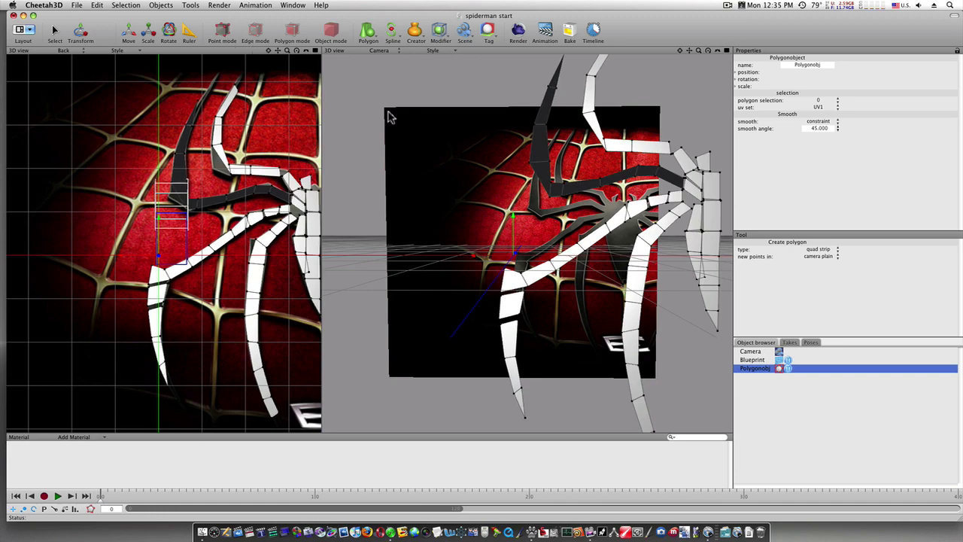
{"action": "left_click_drag", "start_coordinate": [391, 117], "coordinate": [590, 197], "text": "alt"}
Select all the dark polygons of the upper outer leg and flip their normals
{"action": "left_click", "coordinate": [294, 33]}
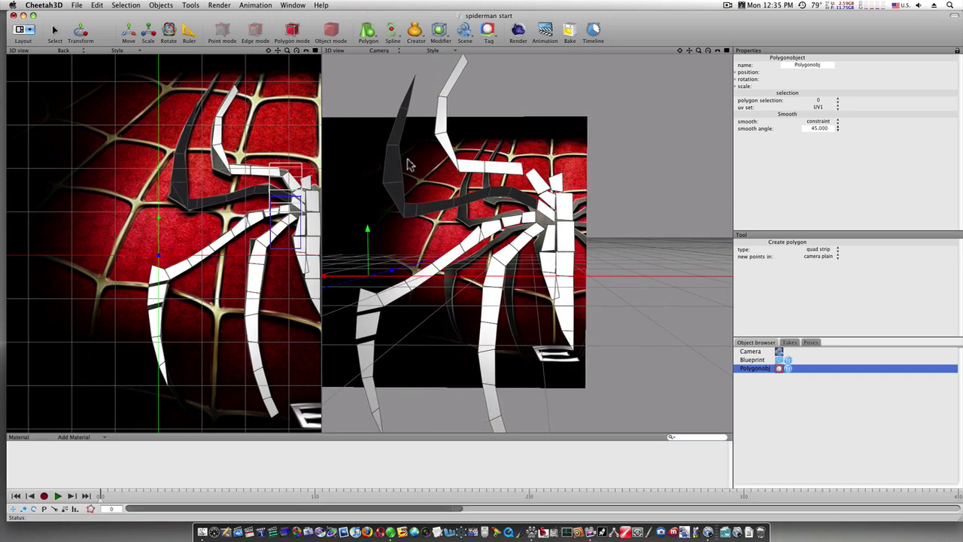
{"action": "left_click", "coordinate": [398, 134]}
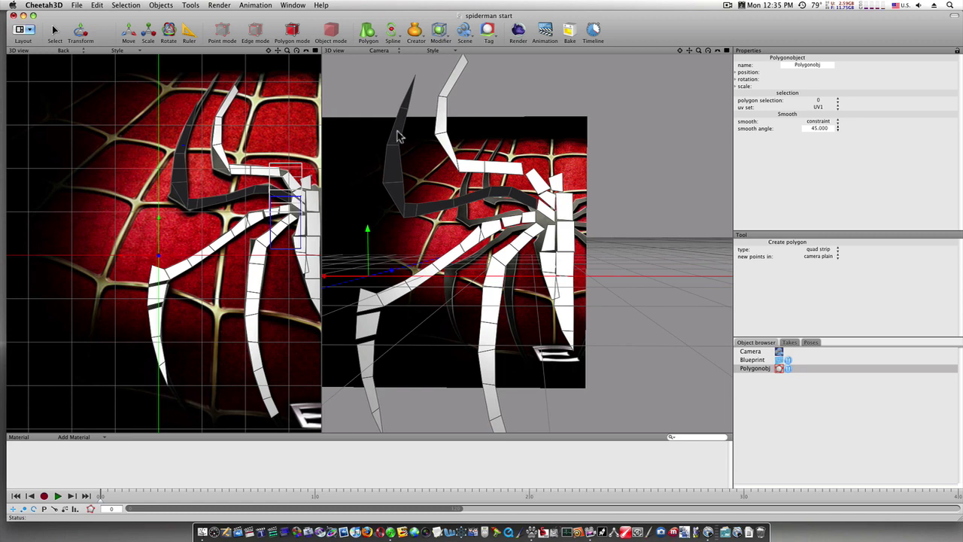
{"action": "left_click", "coordinate": [780, 369]}
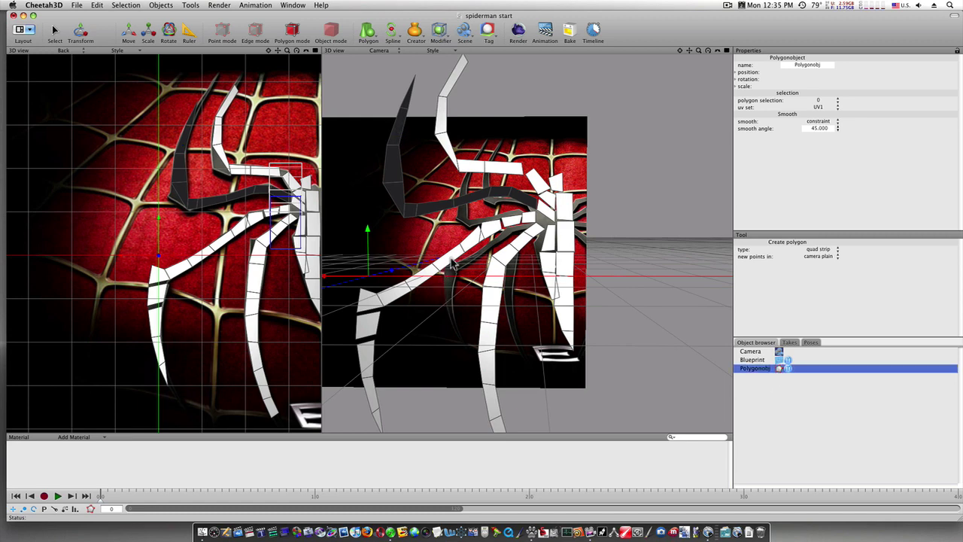
{"action": "left_click", "coordinate": [55, 30]}
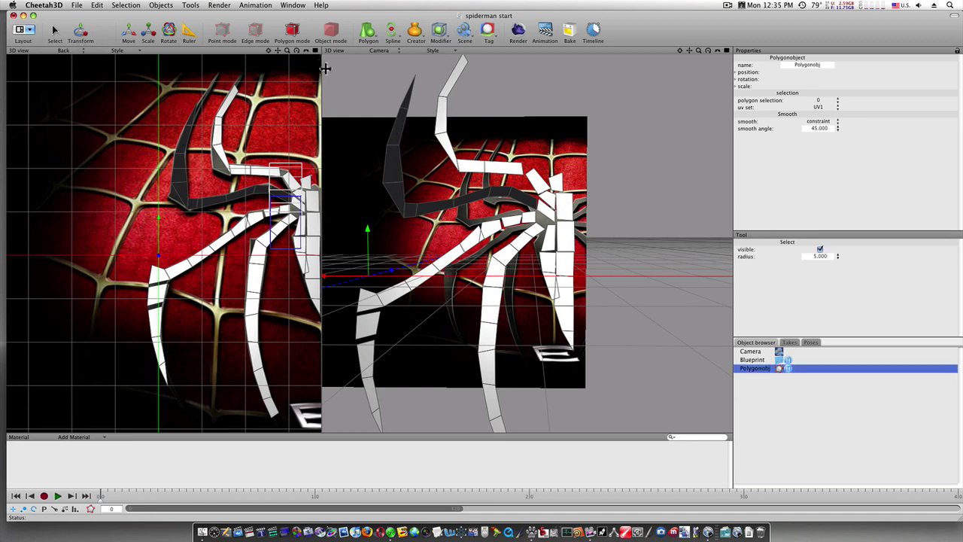
{"action": "left_click", "coordinate": [392, 158]}
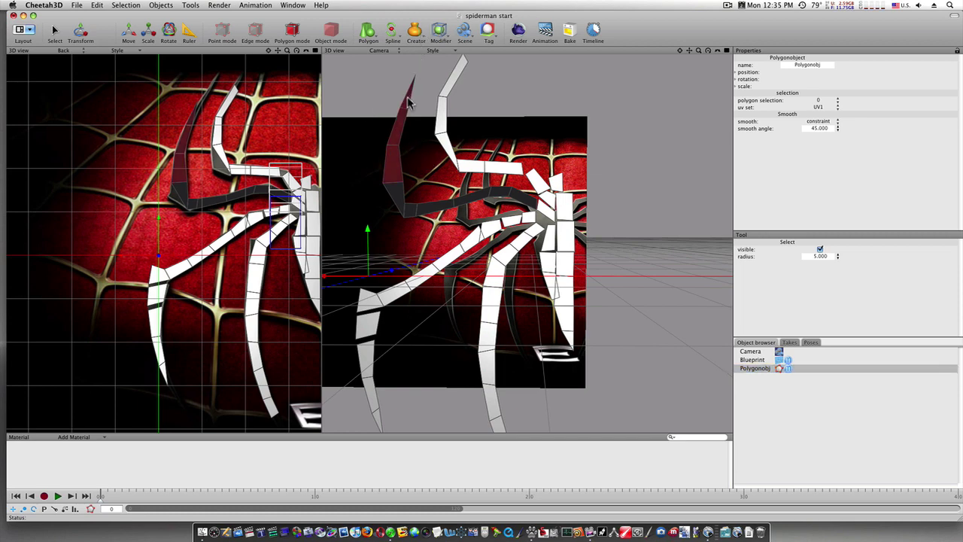
{"action": "left_click", "coordinate": [398, 188]}
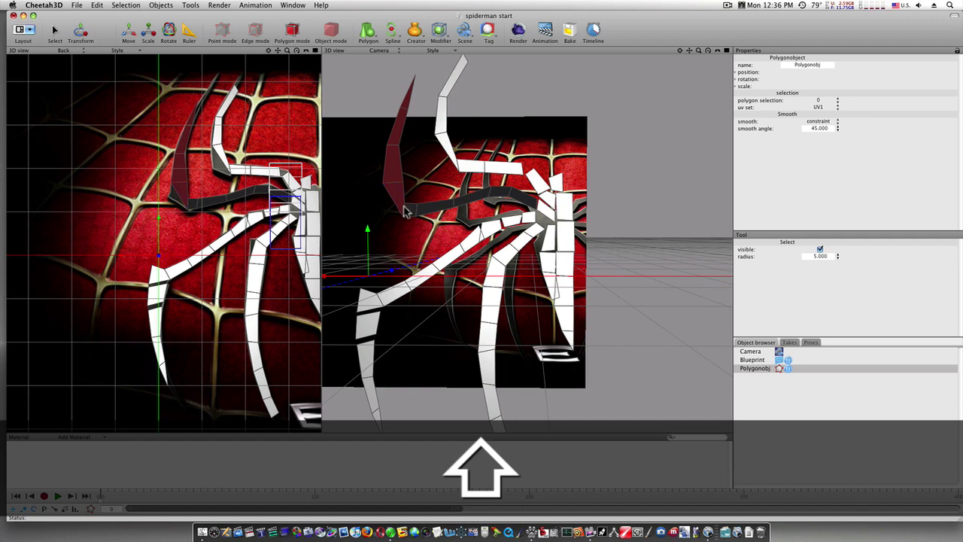
{"action": "left_click_drag", "start_coordinate": [405, 213], "coordinate": [498, 198], "text": "shift"}
{"action": "right_click", "coordinate": [502, 196]}
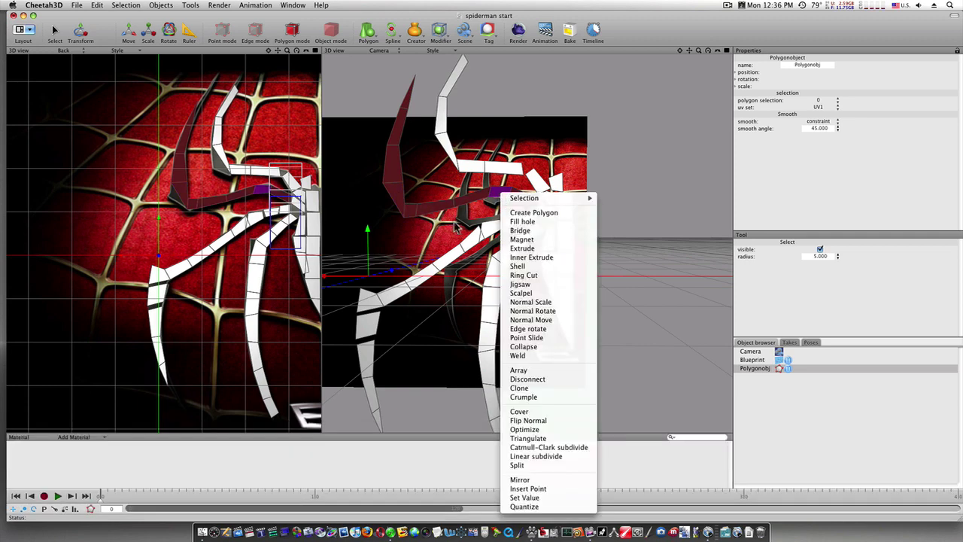
{"action": "left_click", "coordinate": [566, 421]}
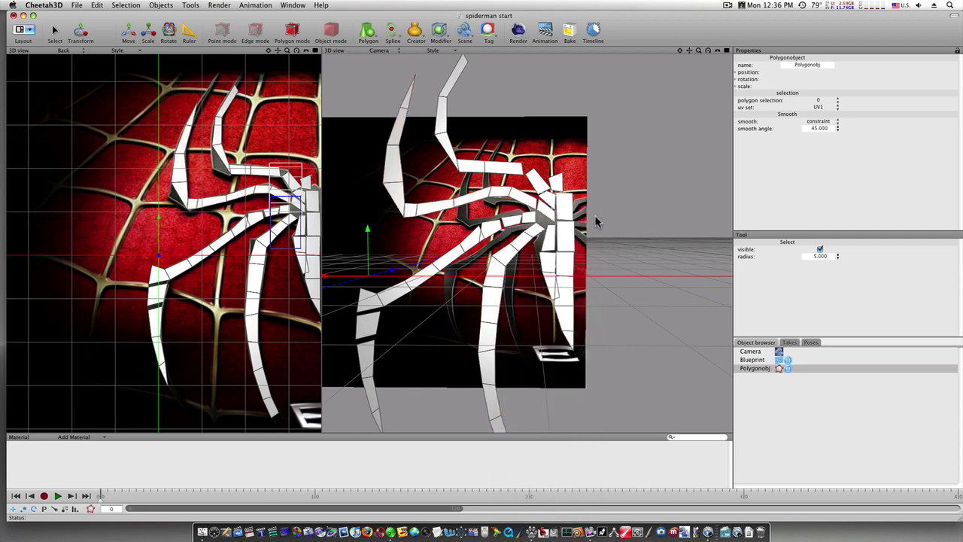
Start the Weld tool in point mode for joining the loose points between neighbouring quads
{"action": "left_click", "coordinate": [224, 31]}
{"action": "key", "text": "w"}
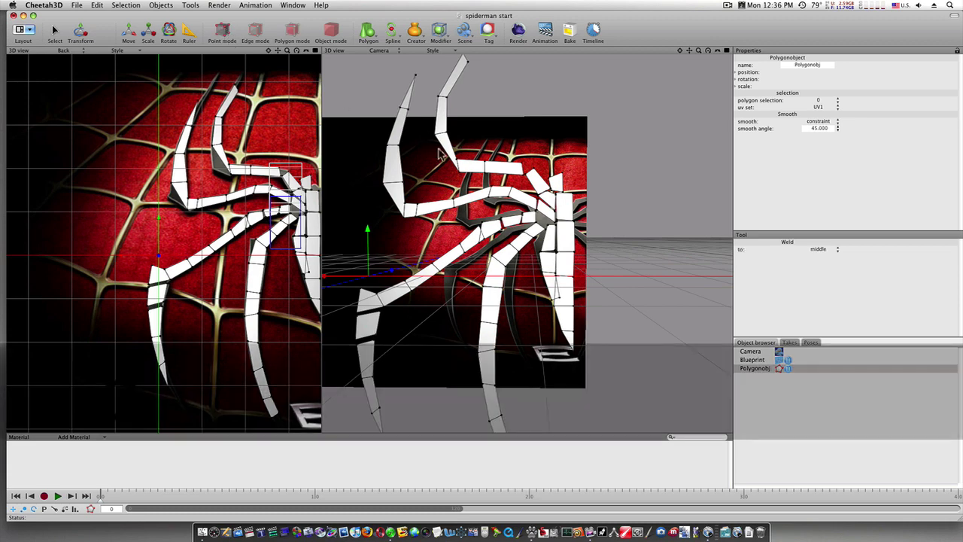
{"action": "right_click_drag", "start_coordinate": [476, 157], "coordinate": [579, 180], "text": "alt"}
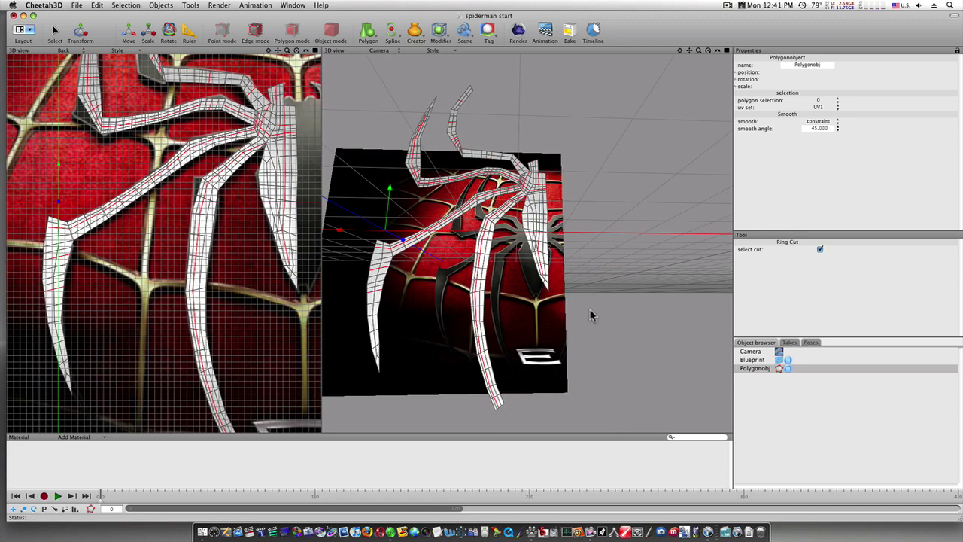
End the Ring Cut tool on the half spider and clear the selection of cut edges
{"action": "left_click_drag", "start_coordinate": [591, 309], "coordinate": [591, 328], "text": "alt"}
{"action": "scroll", "coordinate": [256, 268], "scroll_direction": "down", "scroll_amount": 6}
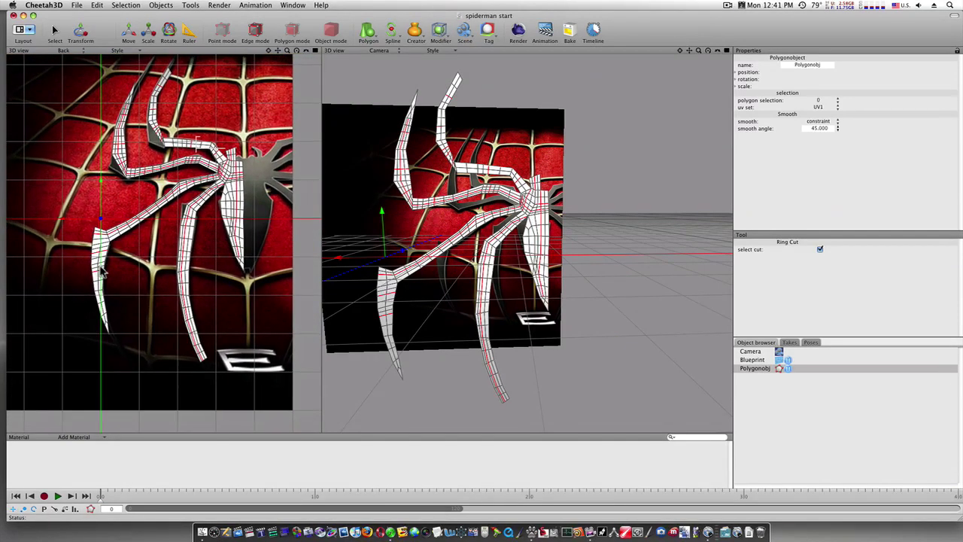
{"action": "scroll", "coordinate": [157, 267], "scroll_direction": "down", "scroll_amount": 1}
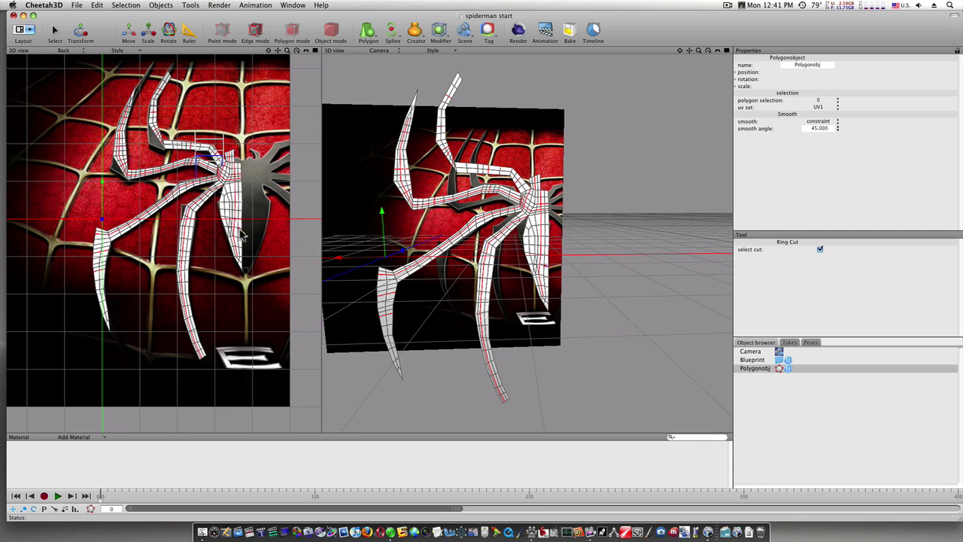
{"action": "key", "text": "space"}
{"action": "left_click", "coordinate": [633, 298]}
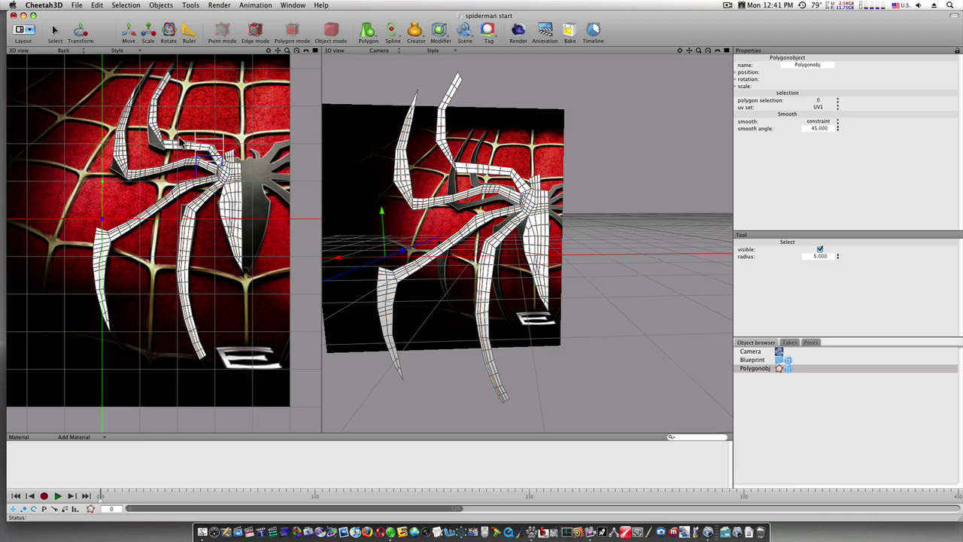
Enable tweak mode for transforming points and pull the upper outer leg's knee points out to the blueprint outline
{"action": "left_click", "coordinate": [229, 34]}
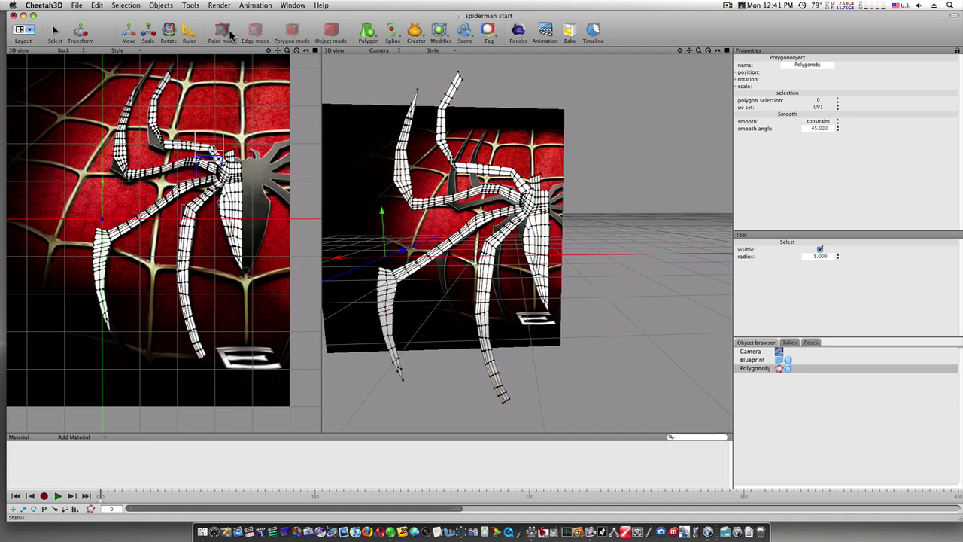
{"action": "scroll", "coordinate": [204, 100], "scroll_direction": "up", "scroll_amount": 5}
{"action": "scroll", "coordinate": [199, 263], "scroll_direction": "up", "scroll_amount": 4}
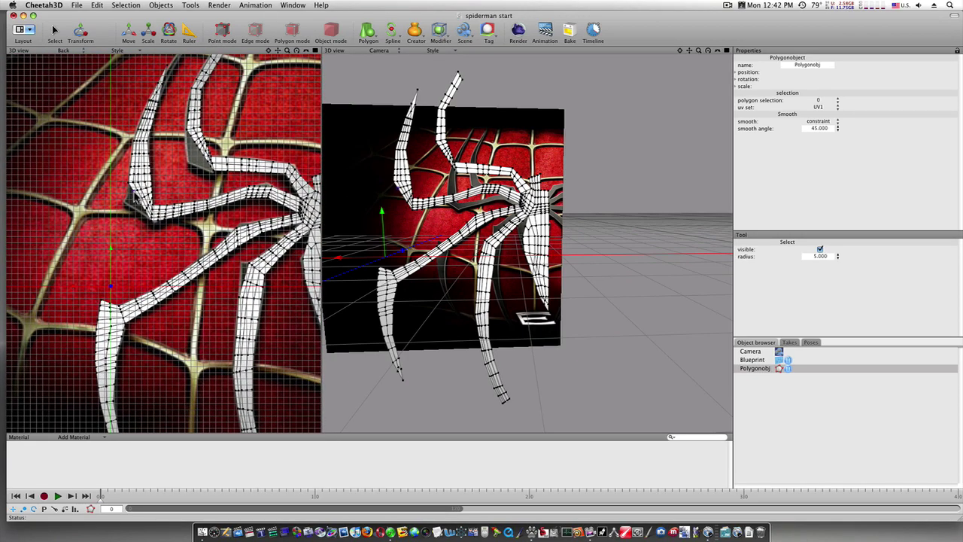
{"action": "key", "text": "w"}
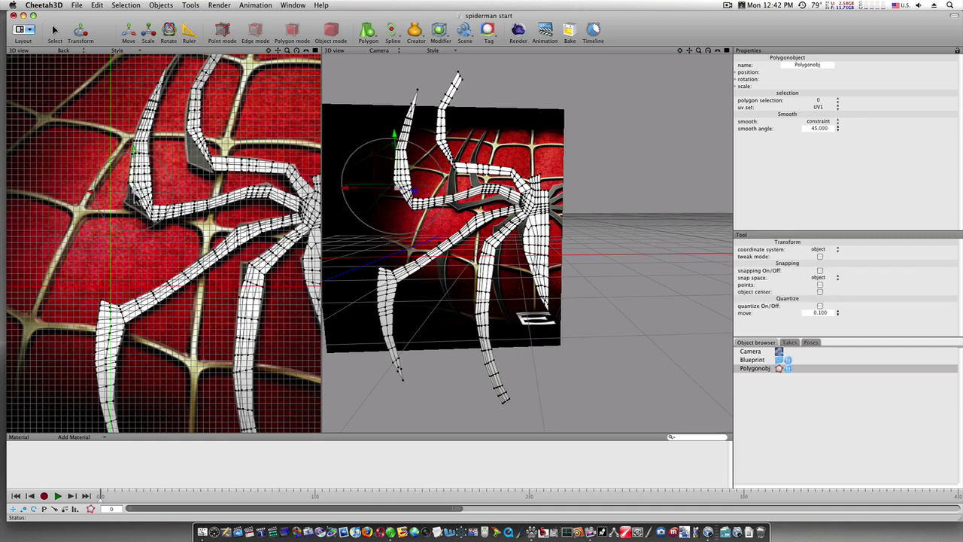
{"action": "left_click", "coordinate": [820, 256]}
{"action": "left_click_drag", "start_coordinate": [90, 195], "coordinate": [84, 194]}
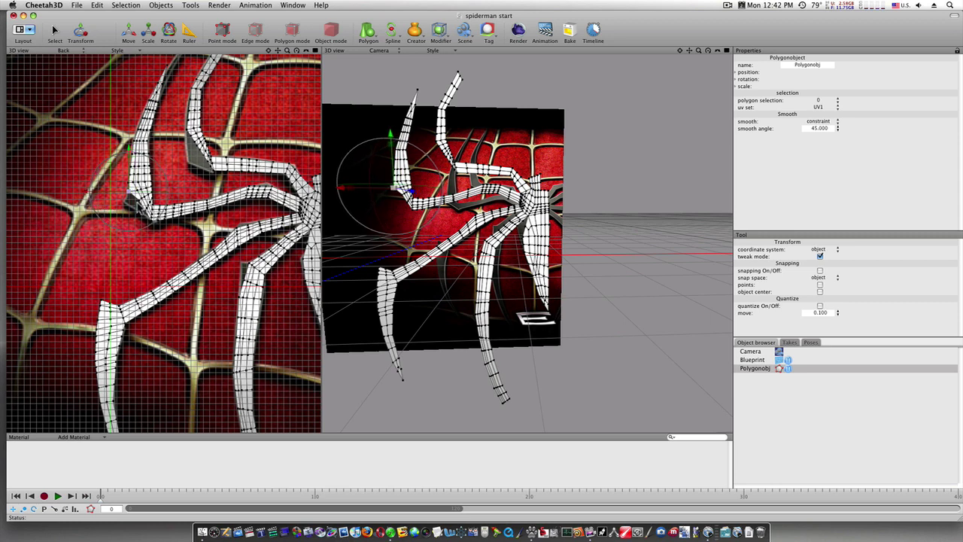
{"action": "left_click", "coordinate": [138, 202]}
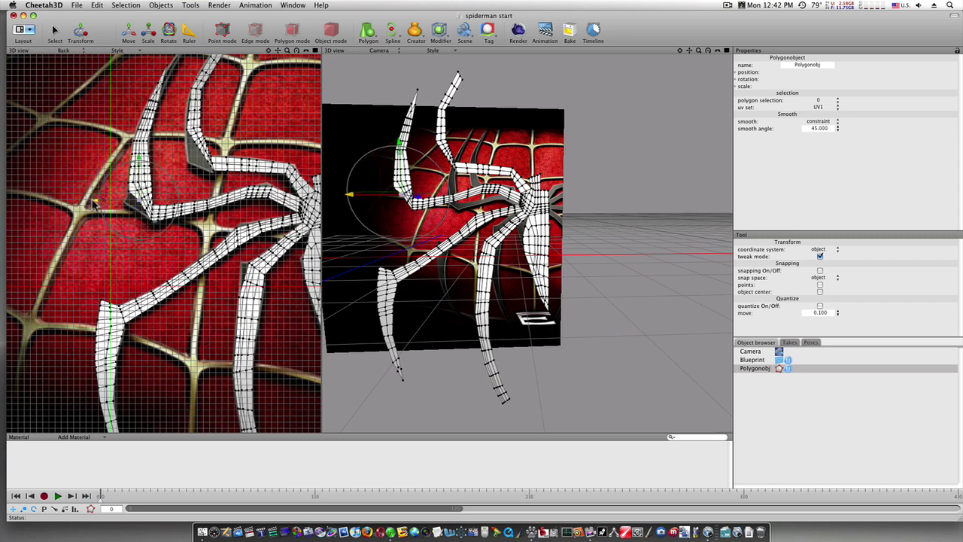
{"action": "left_click_drag", "start_coordinate": [95, 203], "coordinate": [80, 203]}
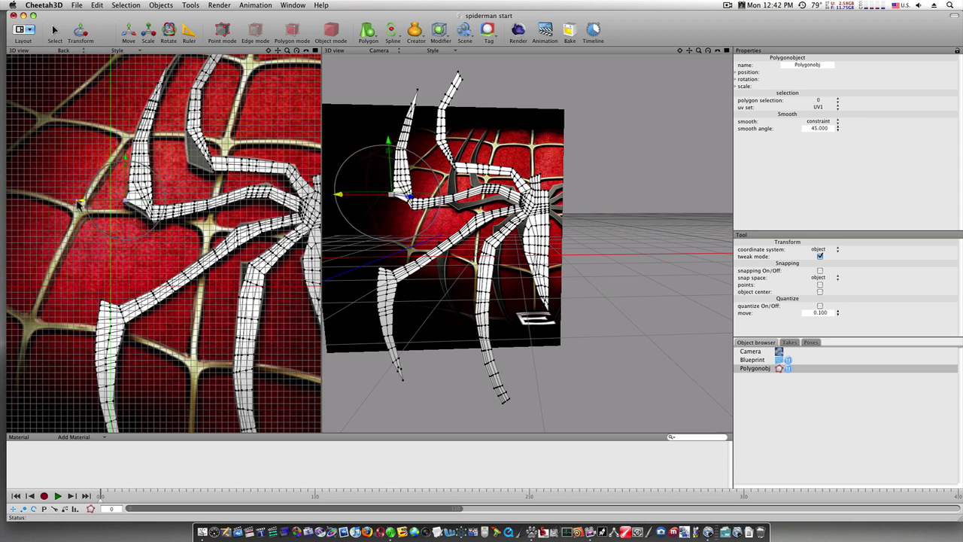
{"action": "left_click", "coordinate": [145, 210]}
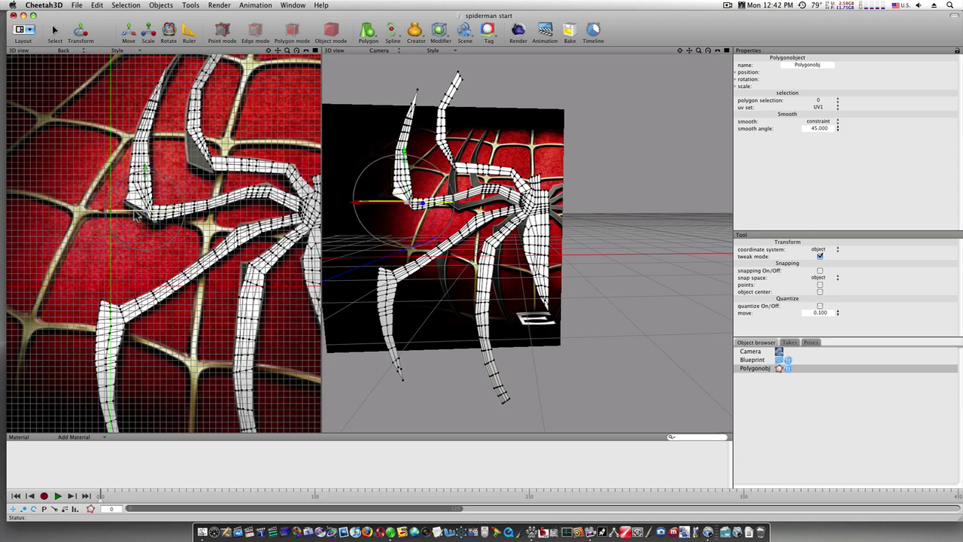
{"action": "left_click_drag", "start_coordinate": [145, 169], "coordinate": [145, 174]}
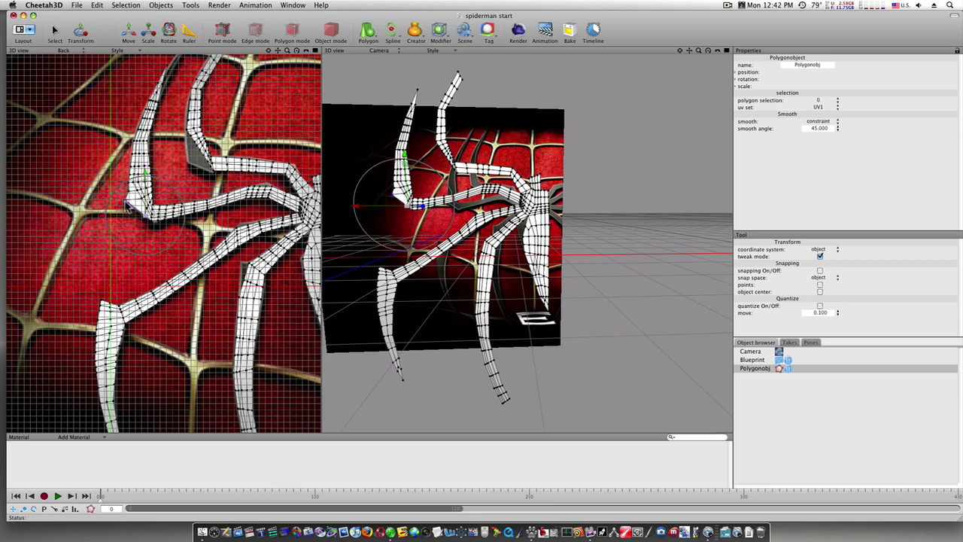
{"action": "left_click", "coordinate": [128, 203]}
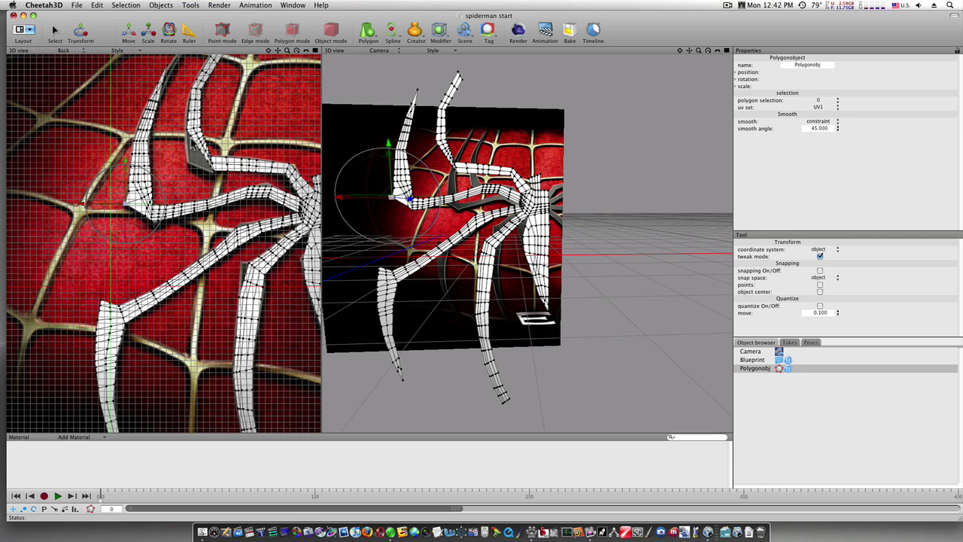
Pull the points on the outer side of the upper inner leg's knee out to the blueprint outline
{"action": "left_click", "coordinate": [141, 136]}
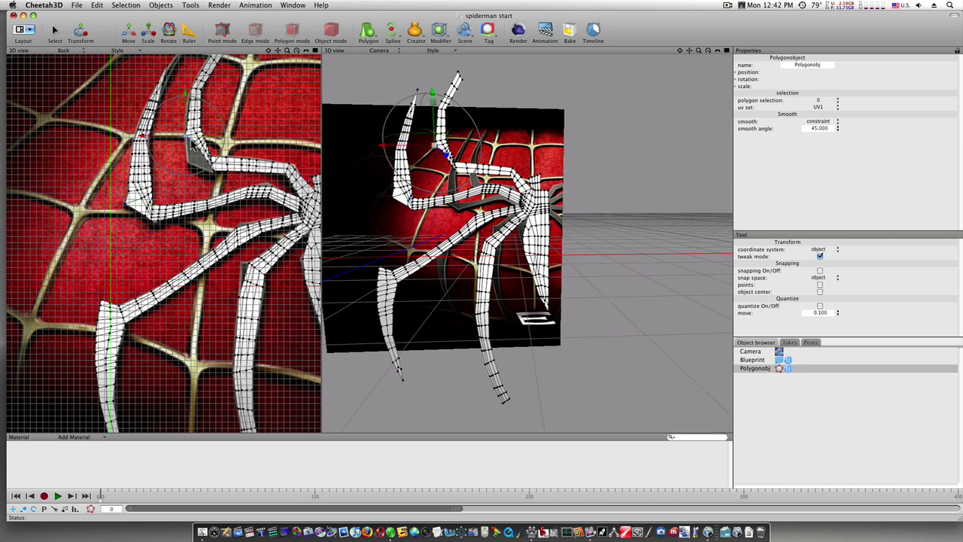
{"action": "left_click", "coordinate": [194, 145]}
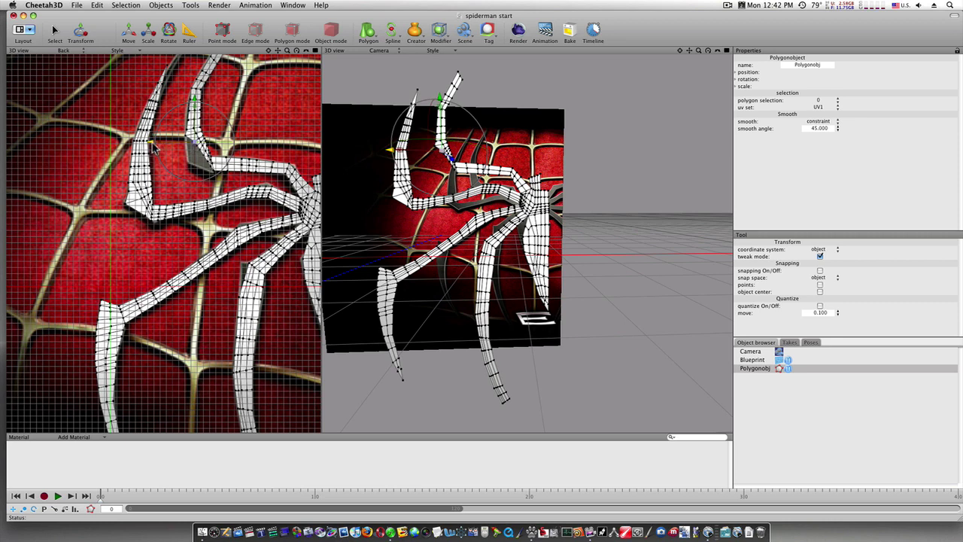
{"action": "left_click_drag", "start_coordinate": [153, 142], "coordinate": [149, 148]}
{"action": "left_click", "coordinate": [197, 148]}
{"action": "key", "text": "s"}
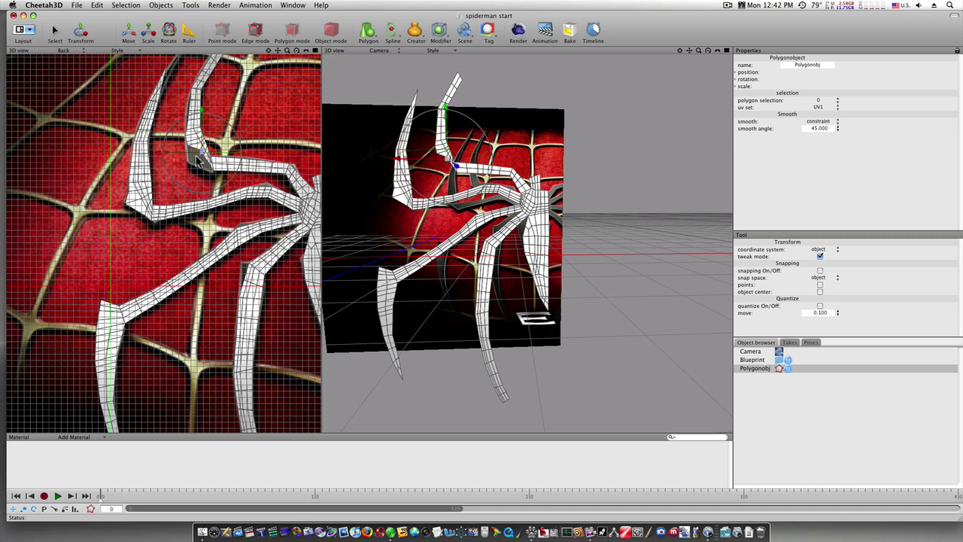
{"action": "left_click_drag", "start_coordinate": [159, 153], "coordinate": [146, 157]}
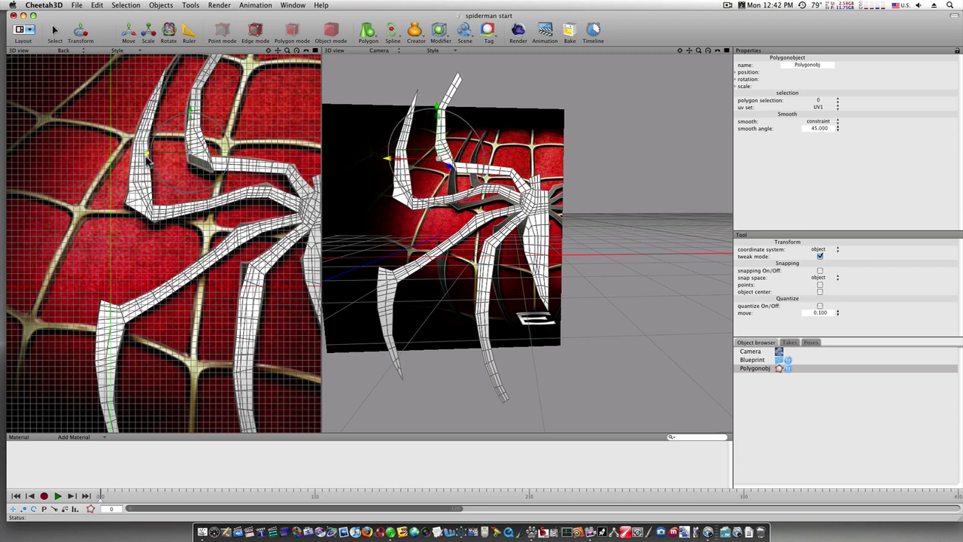
{"action": "left_click", "coordinate": [200, 163]}
{"action": "left_click_drag", "start_coordinate": [161, 161], "coordinate": [153, 160]}
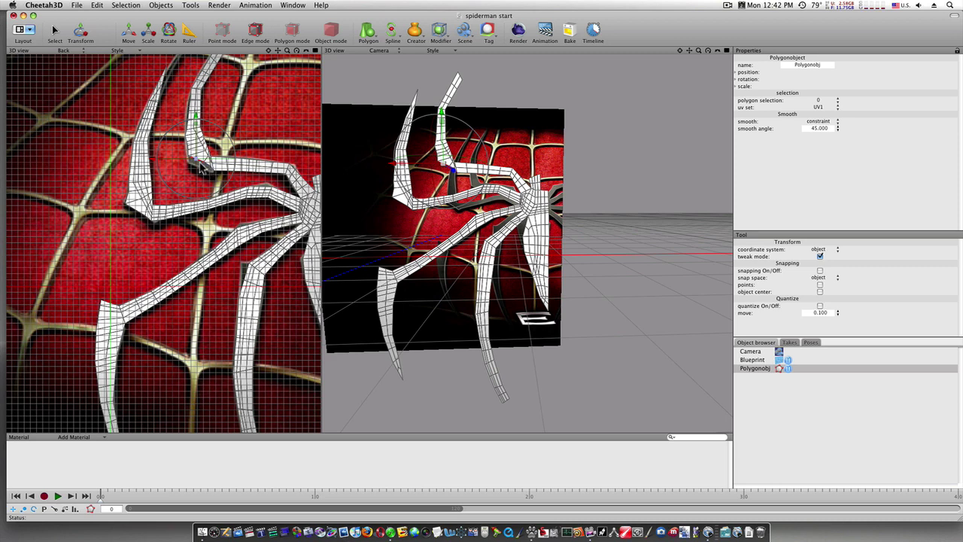
Move the lower corner points of the upper inner leg's knee outward and down to cover the blueprint's knee
{"action": "key", "text": "Return"}
{"action": "key", "text": "Return"}
{"action": "key", "text": "Return"}
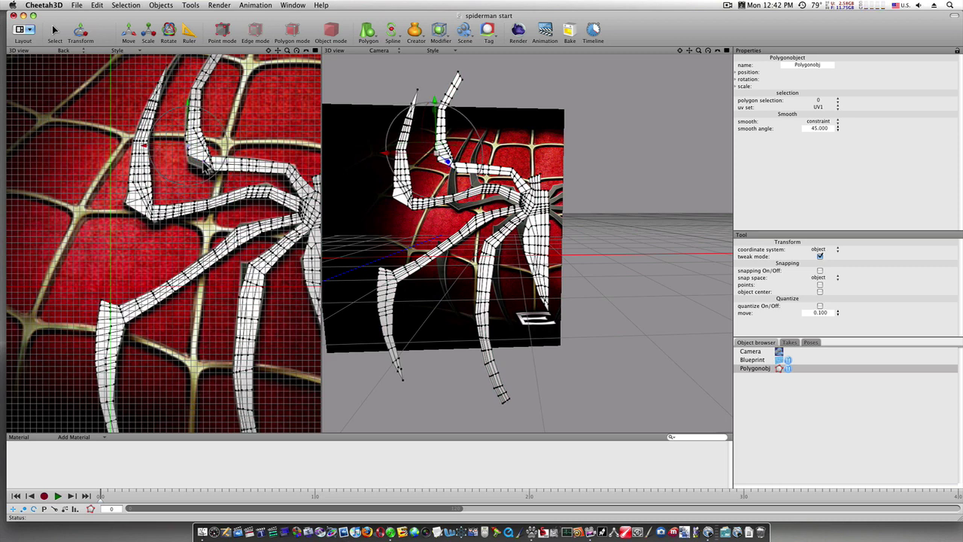
{"action": "left_click", "coordinate": [205, 167]}
{"action": "left_click_drag", "start_coordinate": [167, 167], "coordinate": [148, 161]}
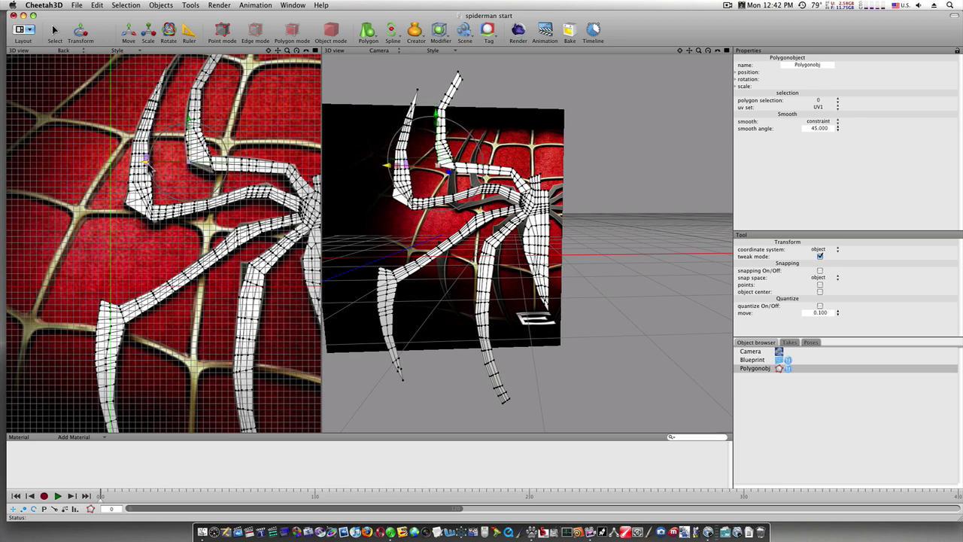
{"action": "left_click", "coordinate": [210, 168]}
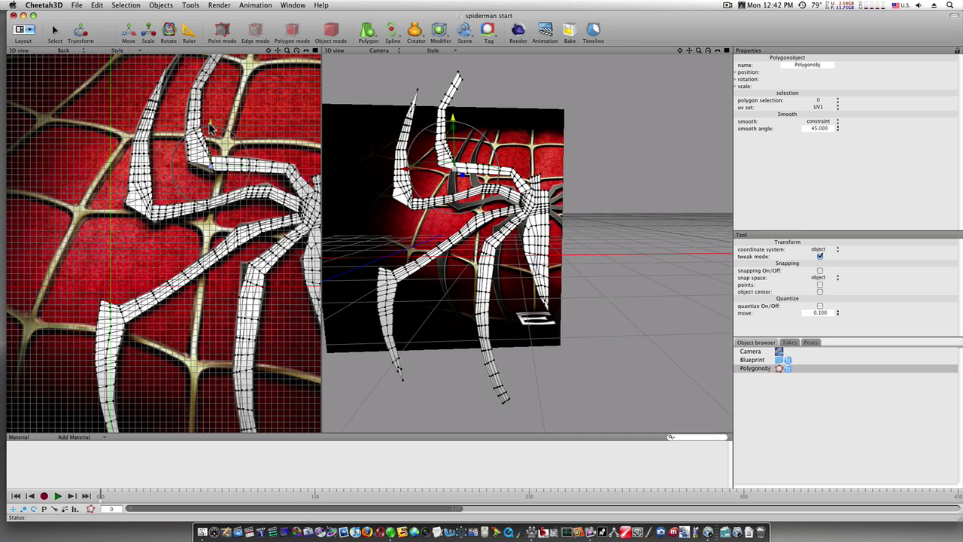
{"action": "left_click_drag", "start_coordinate": [210, 124], "coordinate": [210, 130]}
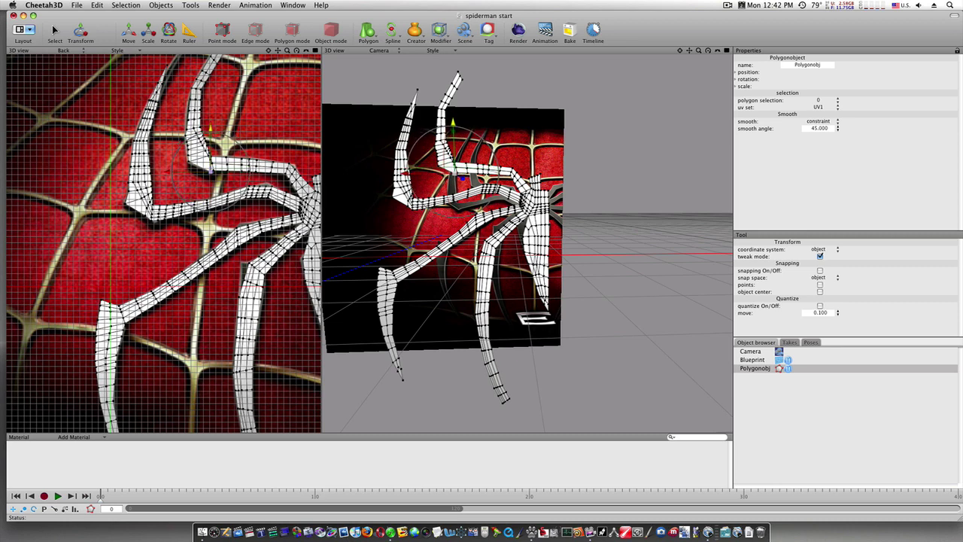
{"action": "left_click", "coordinate": [192, 164]}
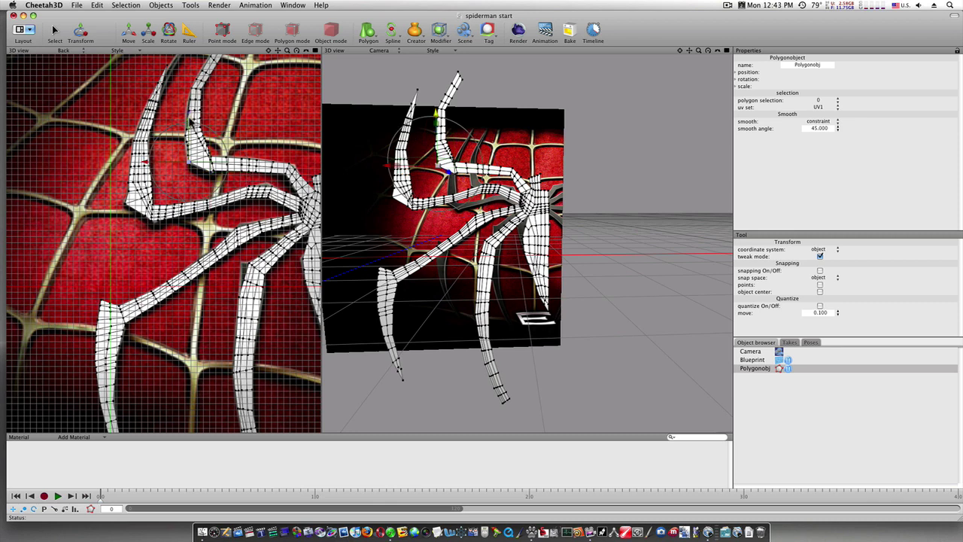
{"action": "left_click_drag", "start_coordinate": [189, 119], "coordinate": [189, 121]}
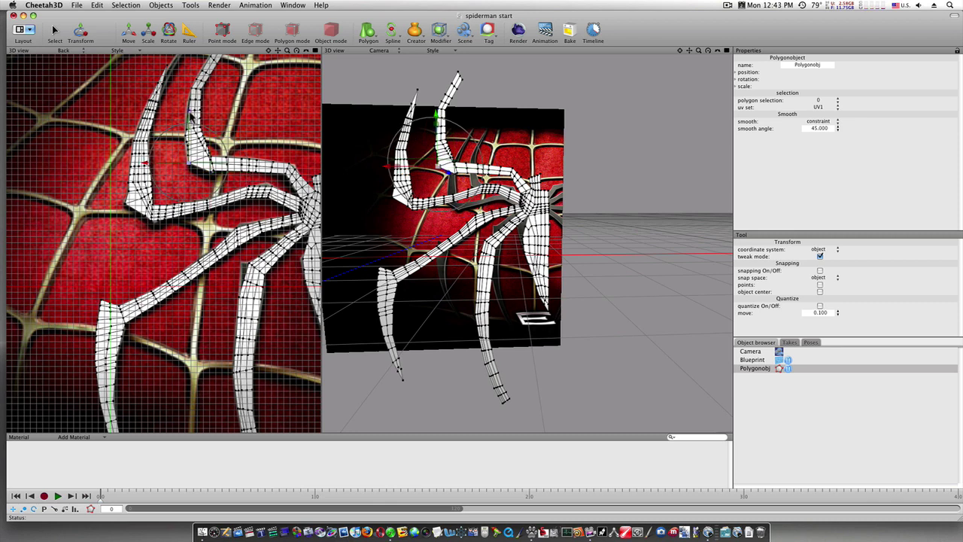
{"action": "left_click", "coordinate": [191, 117]}
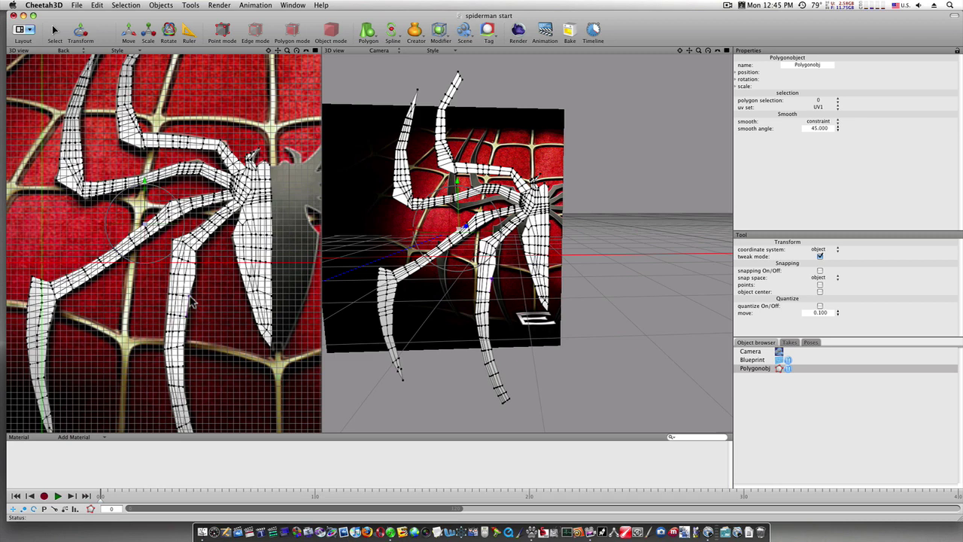
Nudge the end points of the lower inner leg slightly down and inward to extend its tip over the blueprint
{"action": "left_click", "coordinate": [189, 257]}
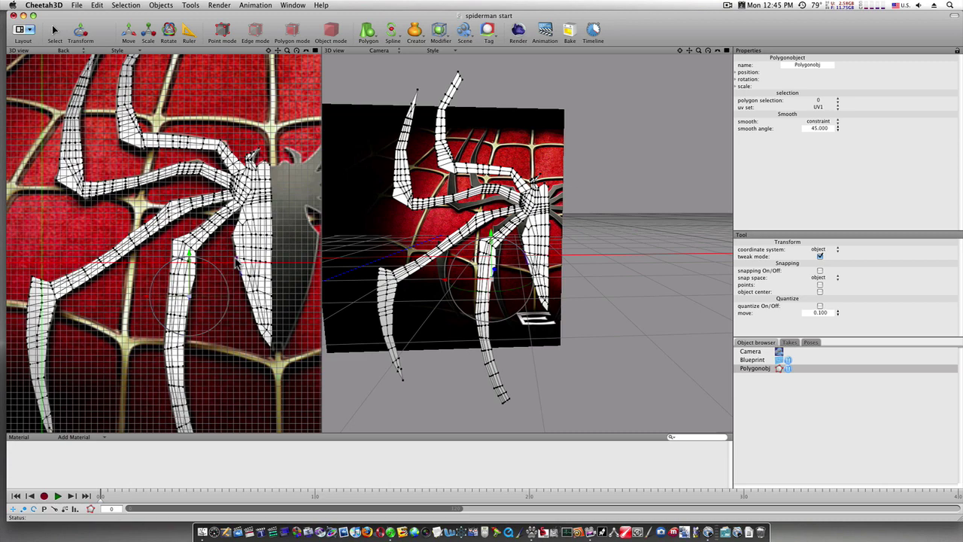
{"action": "scroll", "coordinate": [236, 263], "scroll_direction": "down", "scroll_amount": 5}
{"action": "scroll", "coordinate": [204, 275], "scroll_direction": "down", "scroll_amount": 3}
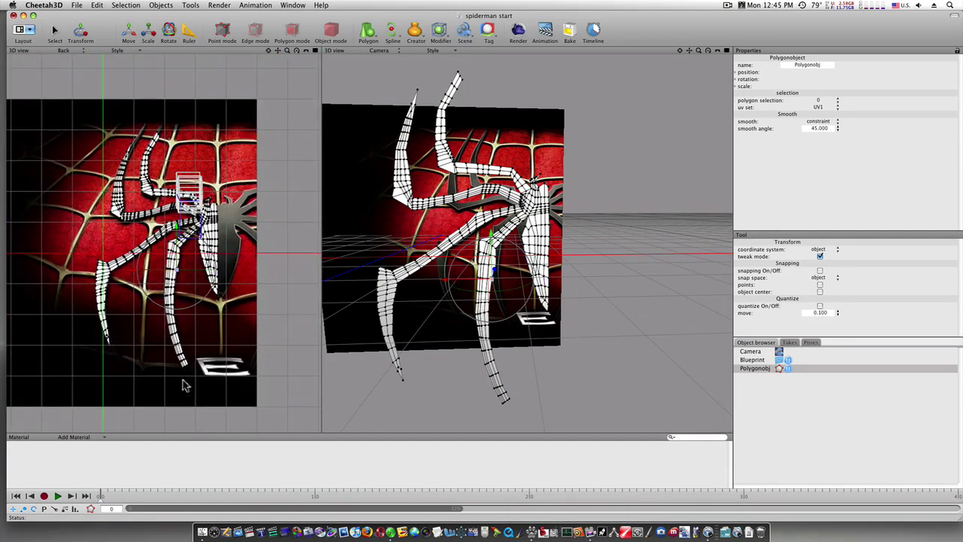
{"action": "scroll", "coordinate": [179, 381], "scroll_direction": "up", "scroll_amount": 6}
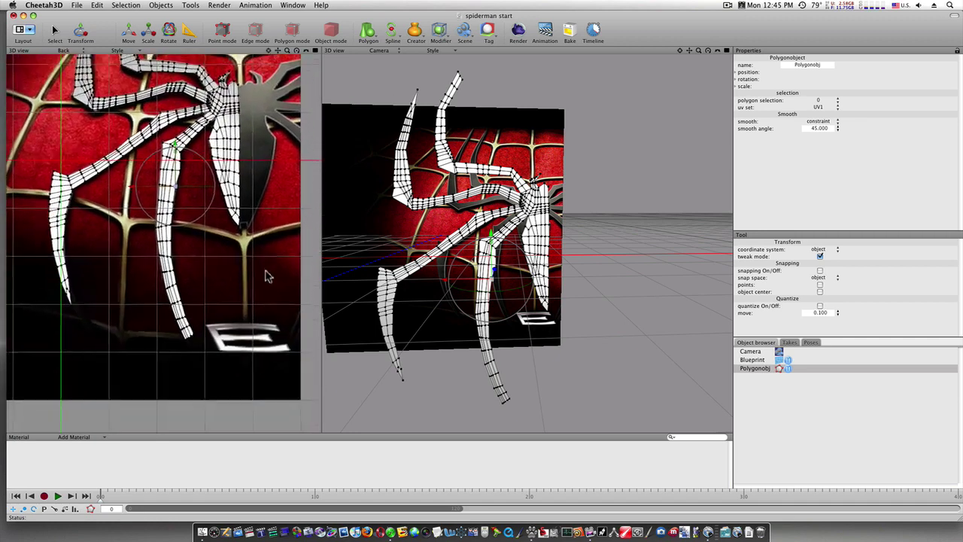
{"action": "left_click", "coordinate": [189, 336]}
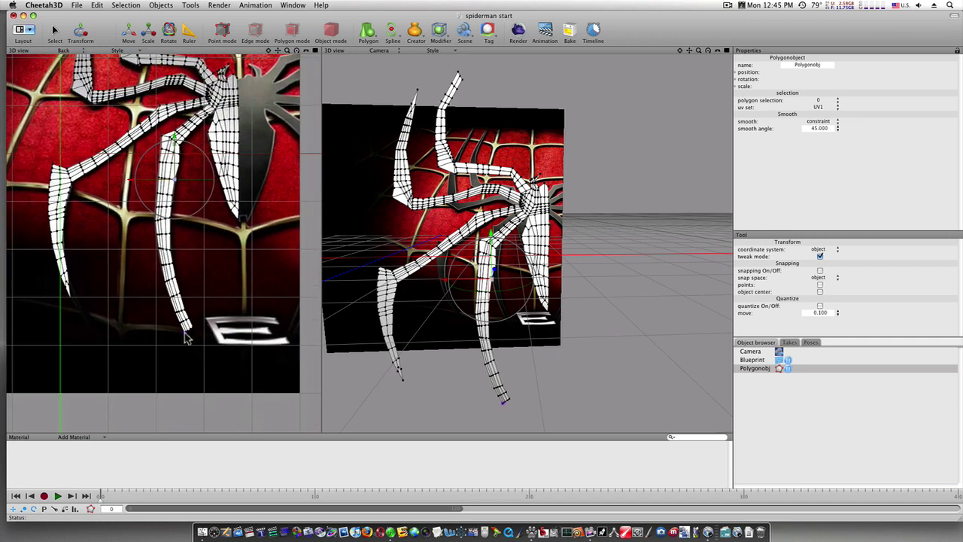
{"action": "left_click", "coordinate": [186, 333]}
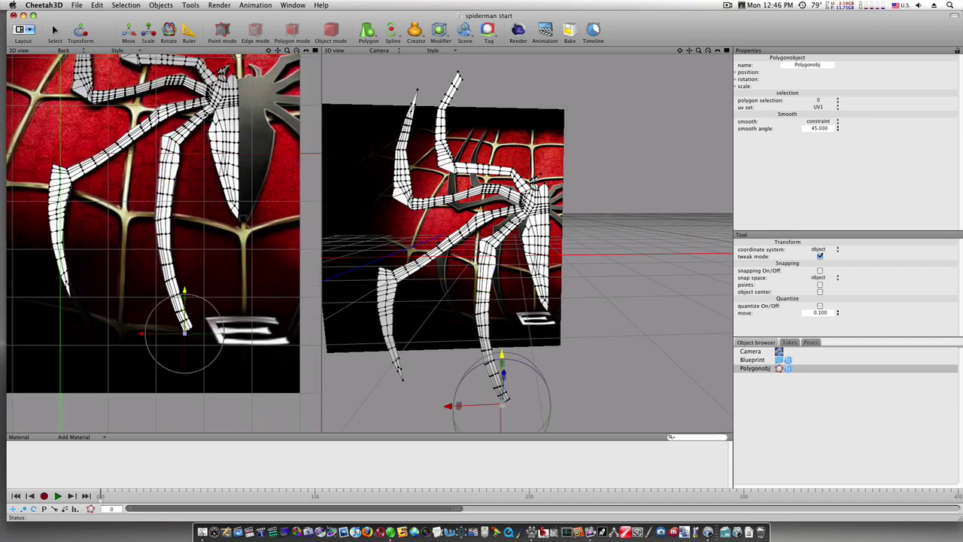
{"action": "left_click_drag", "start_coordinate": [185, 290], "coordinate": [185, 294]}
{"action": "left_click_drag", "start_coordinate": [141, 337], "coordinate": [144, 337]}
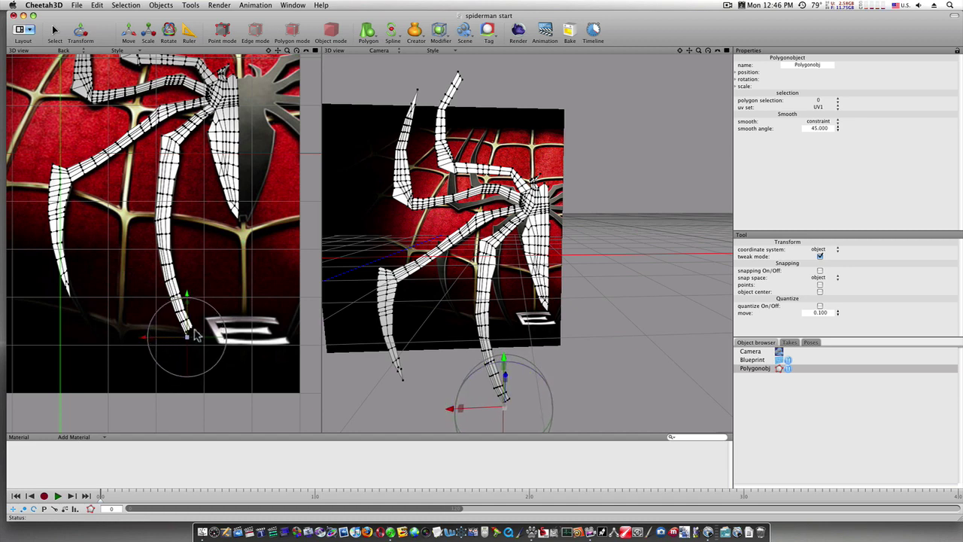
{"action": "left_click_drag", "start_coordinate": [193, 329], "coordinate": [198, 322]}
{"action": "left_click_drag", "start_coordinate": [193, 289], "coordinate": [193, 292]}
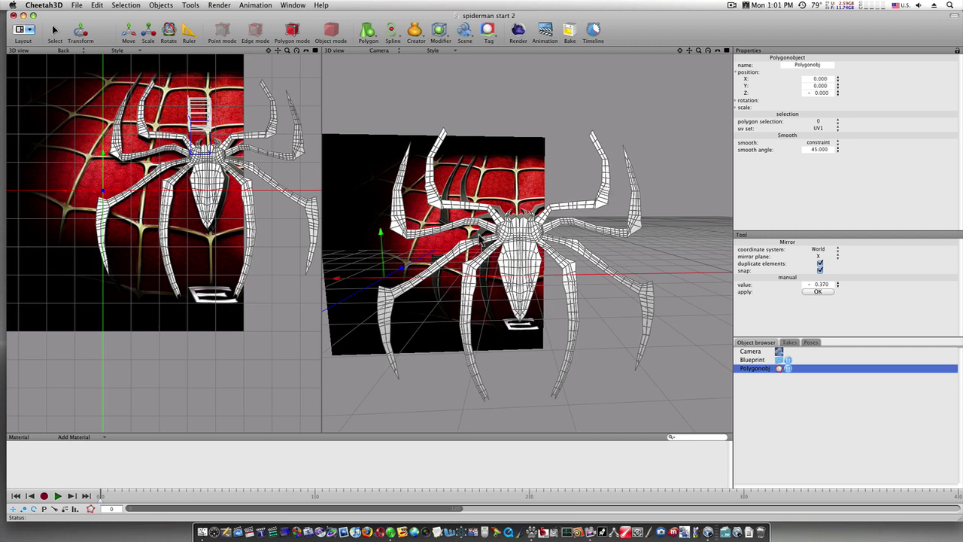
Remove the front image spider-man_3-chest.jpg from the Blueprint object
{"action": "right_click", "coordinate": [624, 264]}
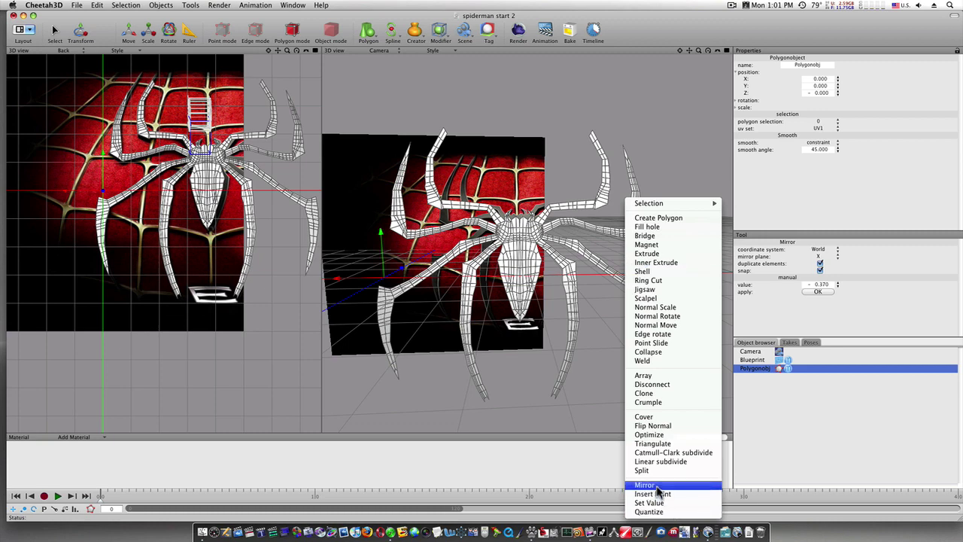
{"action": "left_click", "coordinate": [823, 461]}
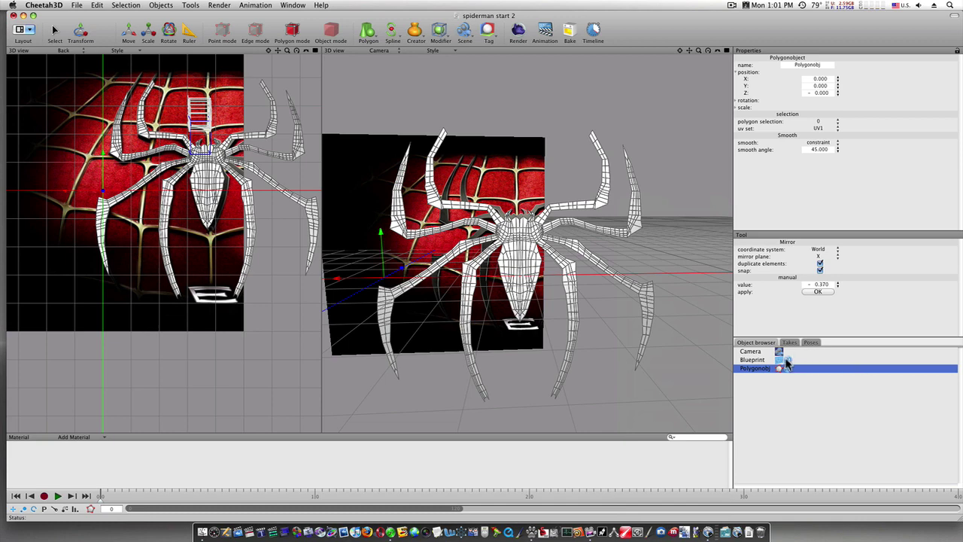
{"action": "left_click", "coordinate": [752, 360]}
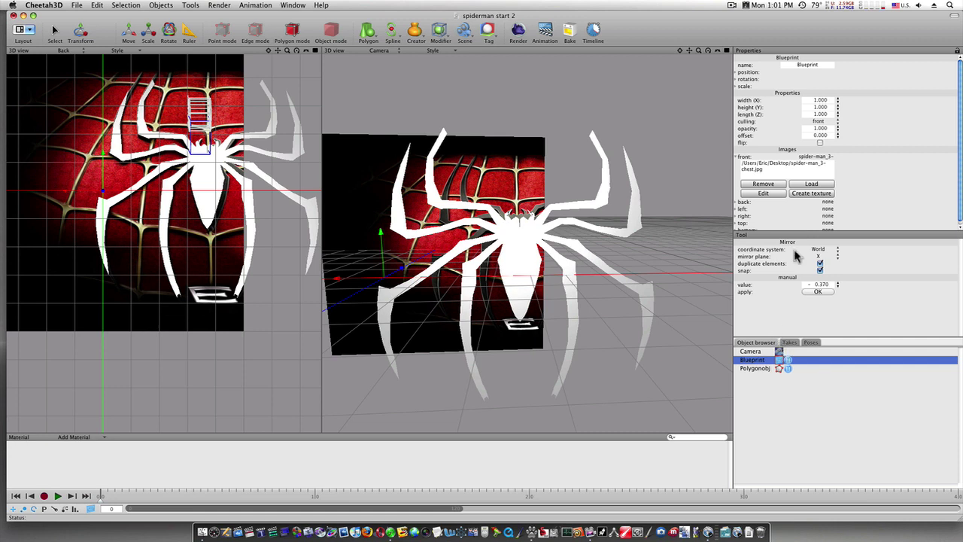
{"action": "left_click", "coordinate": [769, 185]}
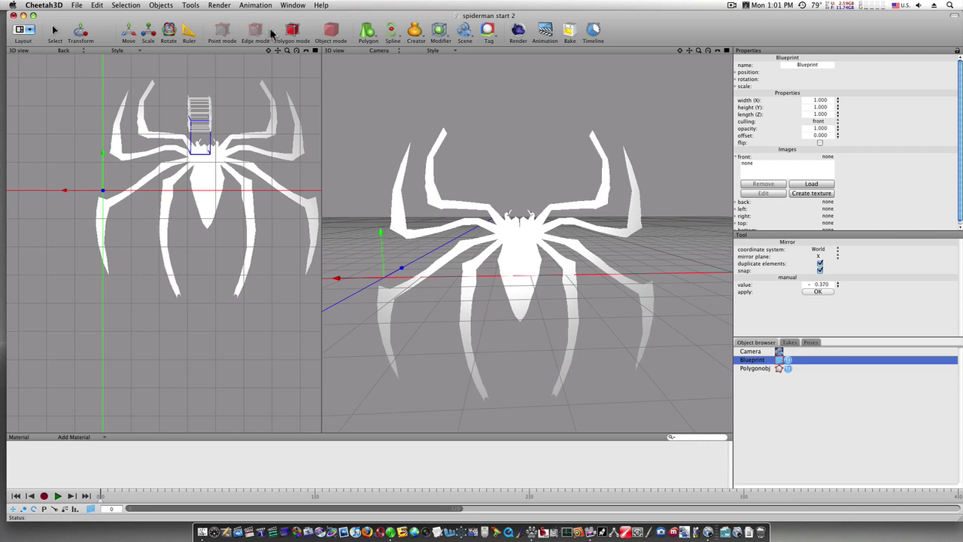
Make the mirrored spider mesh the active object and set it to polygon editing
{"action": "left_click", "coordinate": [780, 371]}
{"action": "mouse_move", "coordinate": [535, 241]}
{"action": "left_mouse_down", "text": "alt"}
{"action": "mouse_move", "coordinate": [546, 239]}
{"action": "mouse_move", "coordinate": [536, 240]}
{"action": "left_mouse_up", "text": "alt"}
{"action": "middle_click_drag", "start_coordinate": [537, 242], "coordinate": [537, 246]}
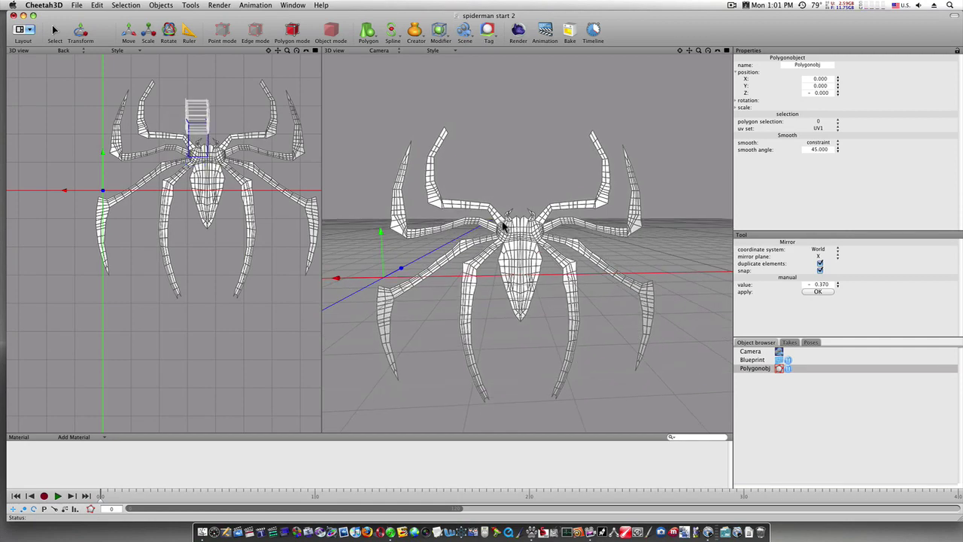
{"action": "left_click", "coordinate": [331, 32]}
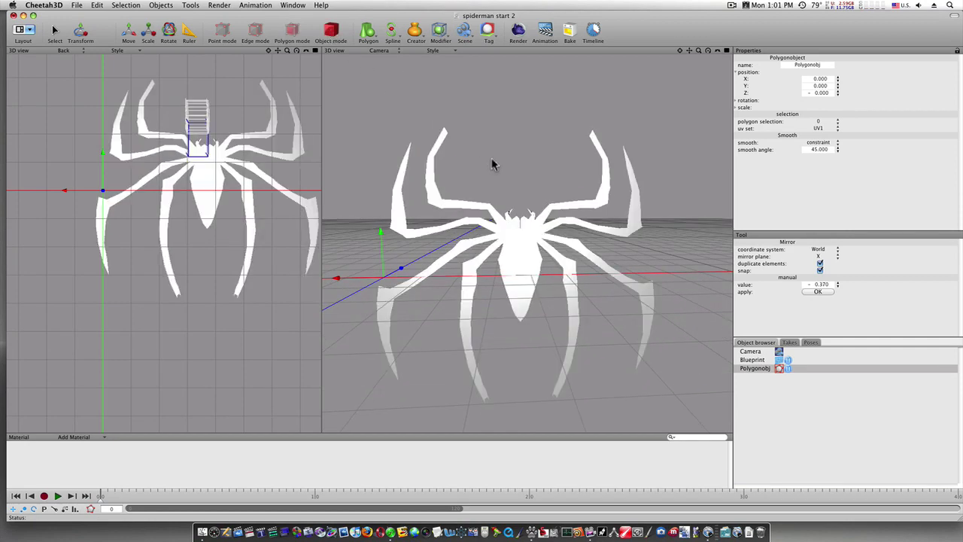
{"action": "left_click", "coordinate": [294, 31]}
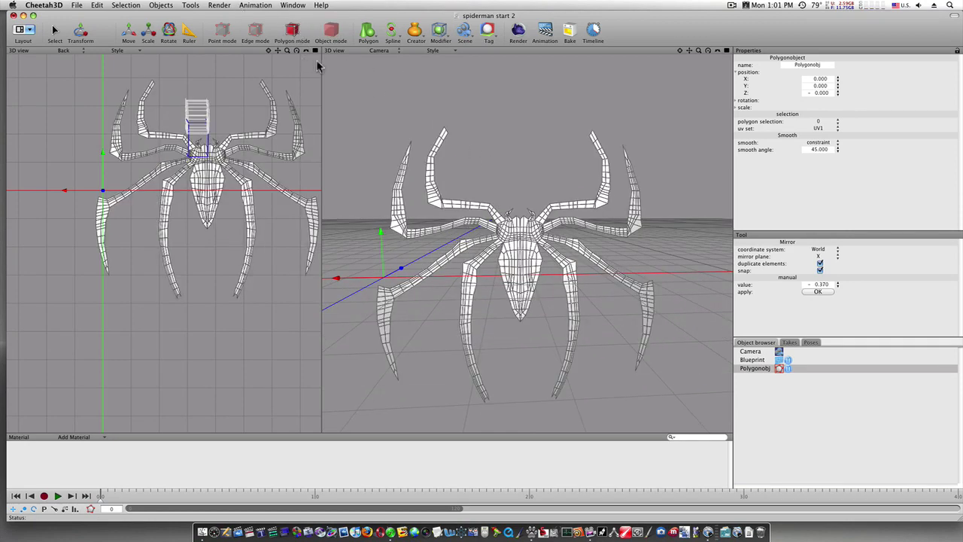
Select all of the spider's polygons with Area Select and extrude them as one group to give the emblem thickness
{"action": "left_click", "coordinate": [127, 5]}
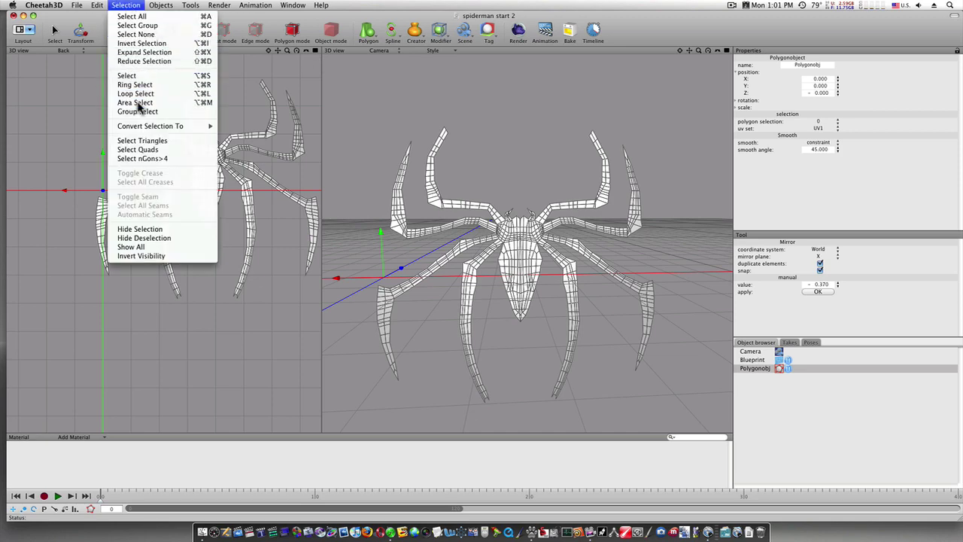
{"action": "left_click", "coordinate": [131, 105]}
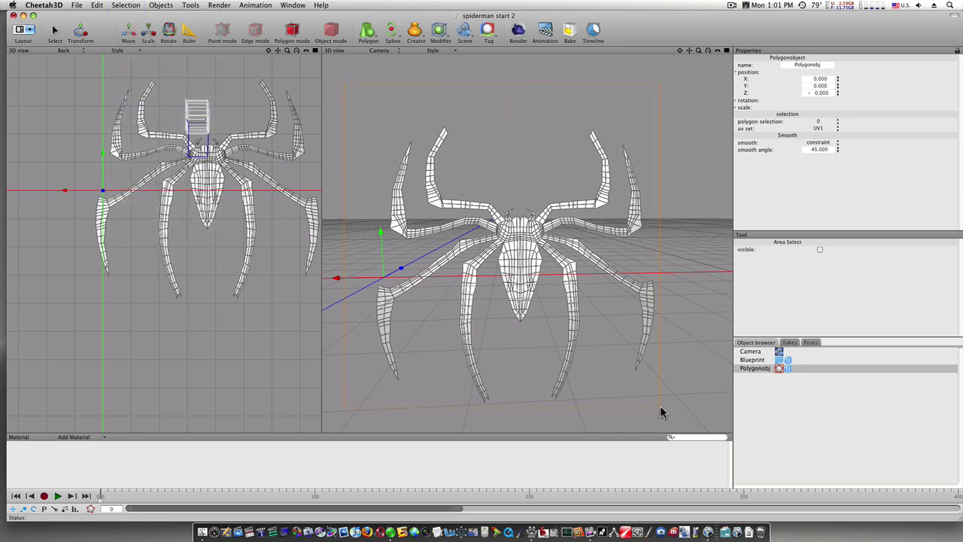
{"action": "left_click_drag", "start_coordinate": [675, 417], "coordinate": [674, 414]}
{"action": "right_click", "coordinate": [559, 331]}
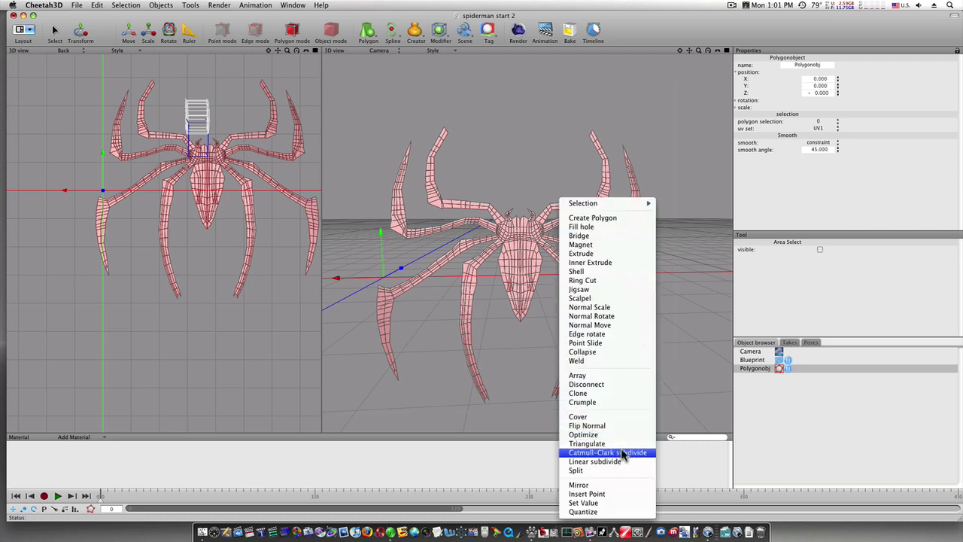
{"action": "left_click", "coordinate": [591, 254]}
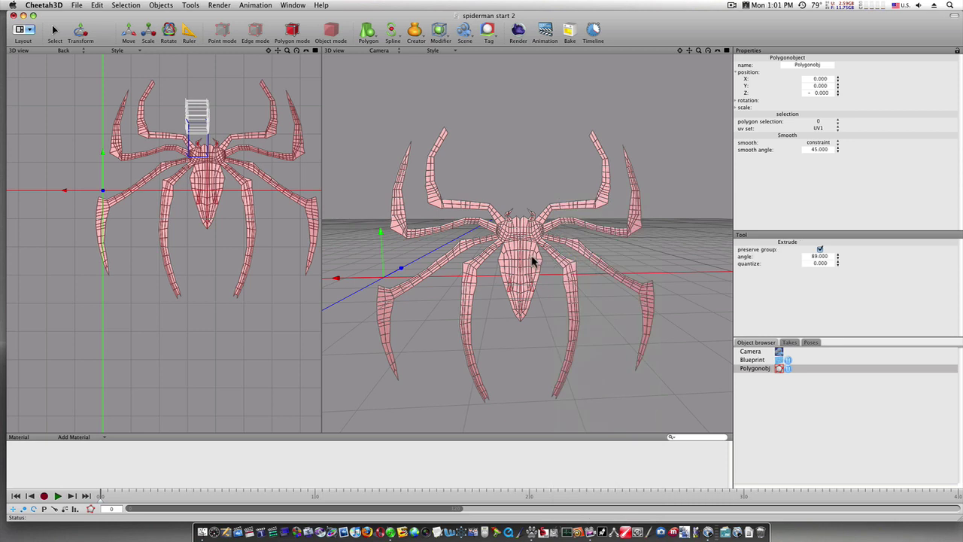
{"action": "left_click_drag", "start_coordinate": [532, 260], "coordinate": [553, 260]}
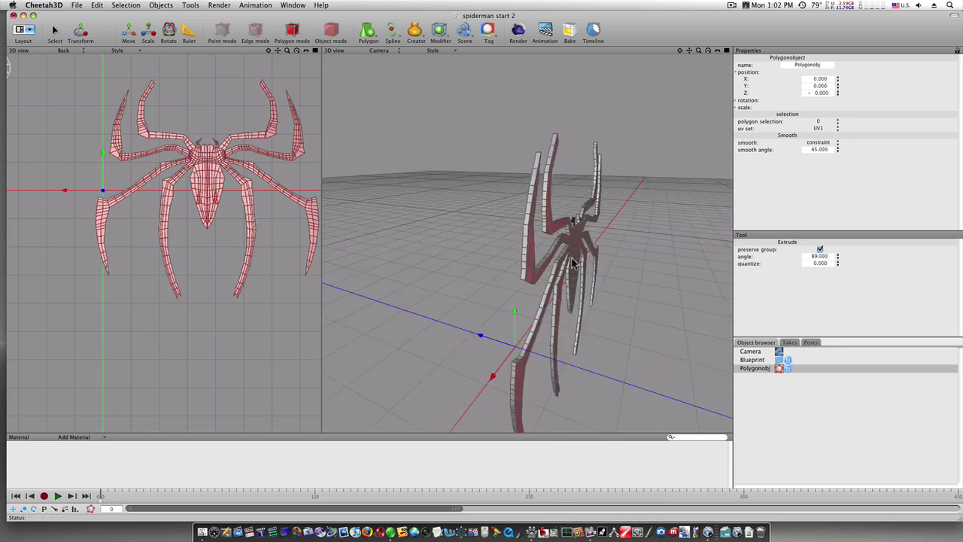
{"action": "left_click_drag", "start_coordinate": [588, 257], "coordinate": [571, 265], "text": "alt"}
{"action": "right_click_drag", "start_coordinate": [572, 272], "coordinate": [540, 255]}
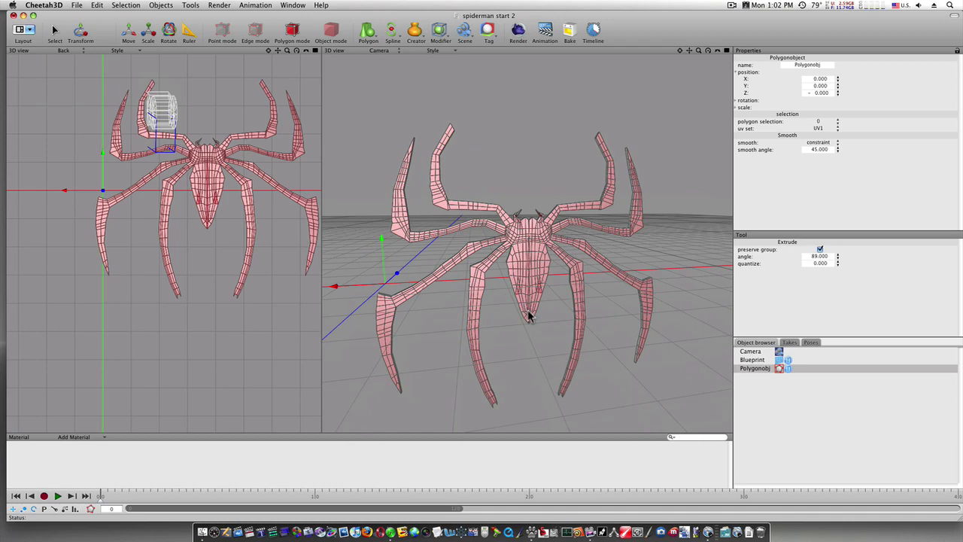
{"action": "key", "text": "Delete"}
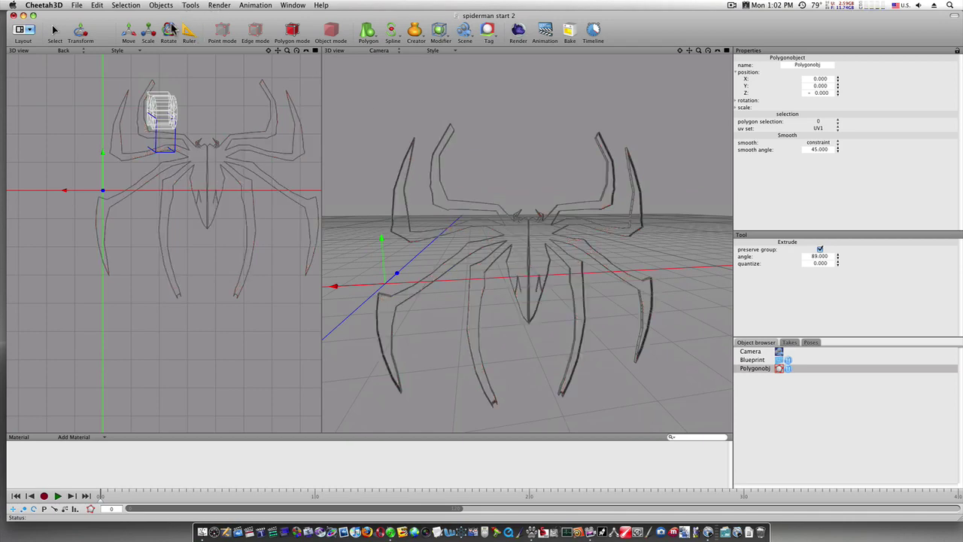
{"action": "left_click", "coordinate": [125, 6]}
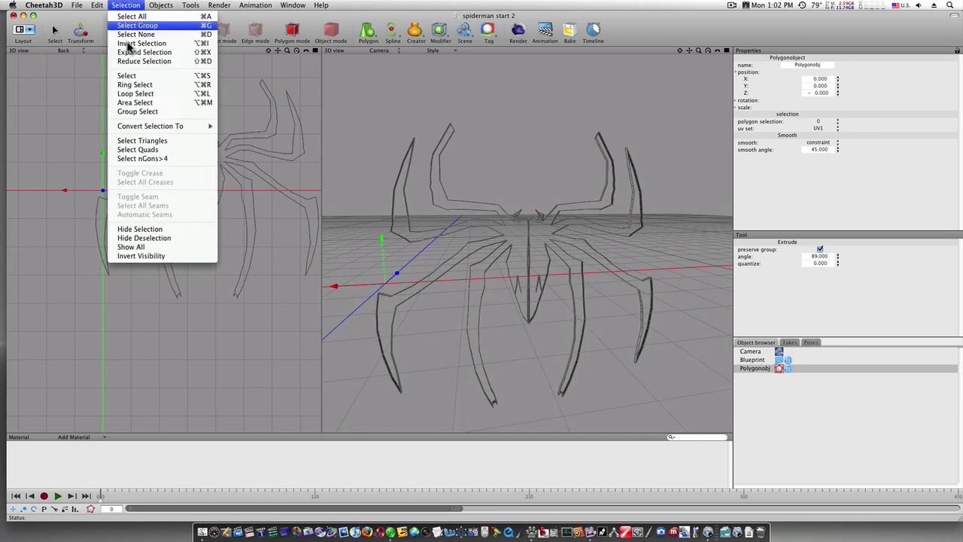
{"action": "left_click", "coordinate": [139, 103]}
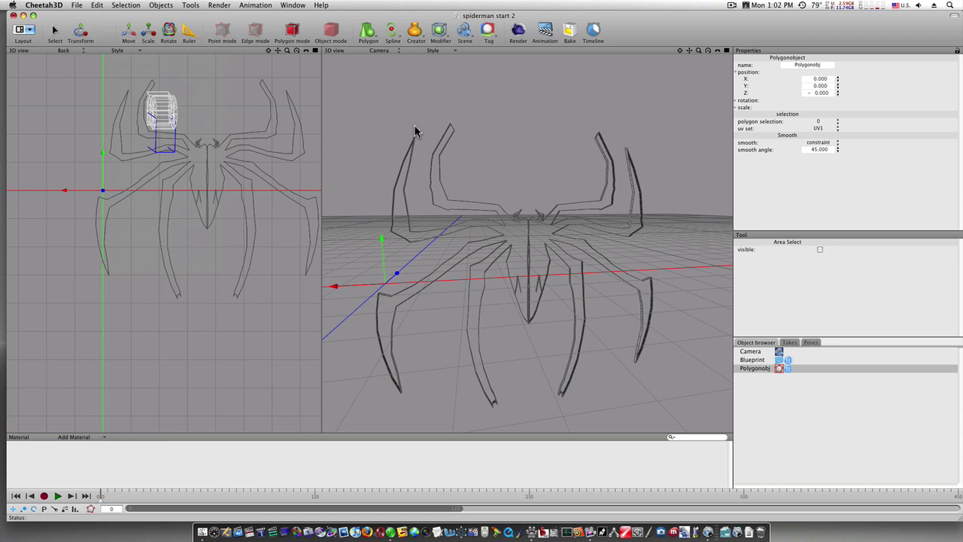
{"action": "key", "text": "super+a"}
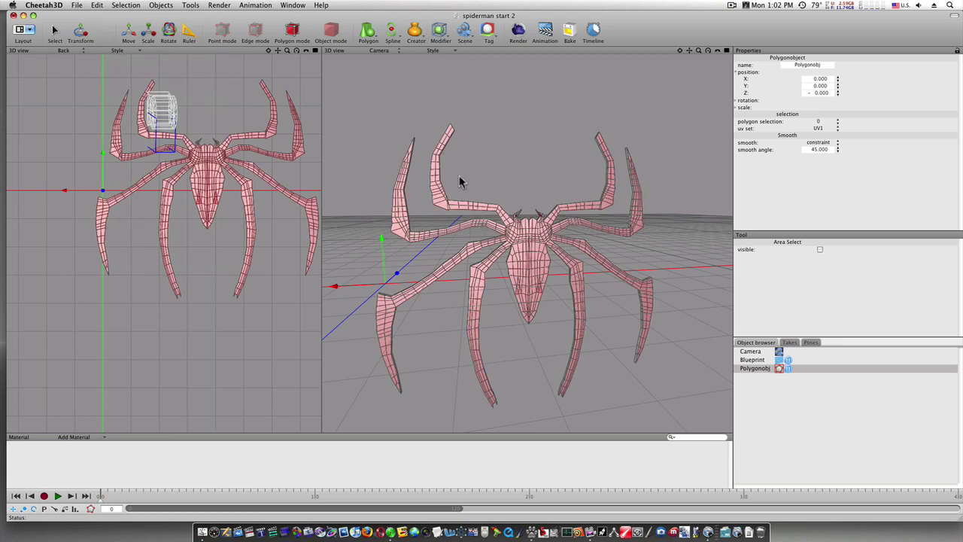
{"action": "key", "text": "space"}
{"action": "left_click", "coordinate": [600, 124]}
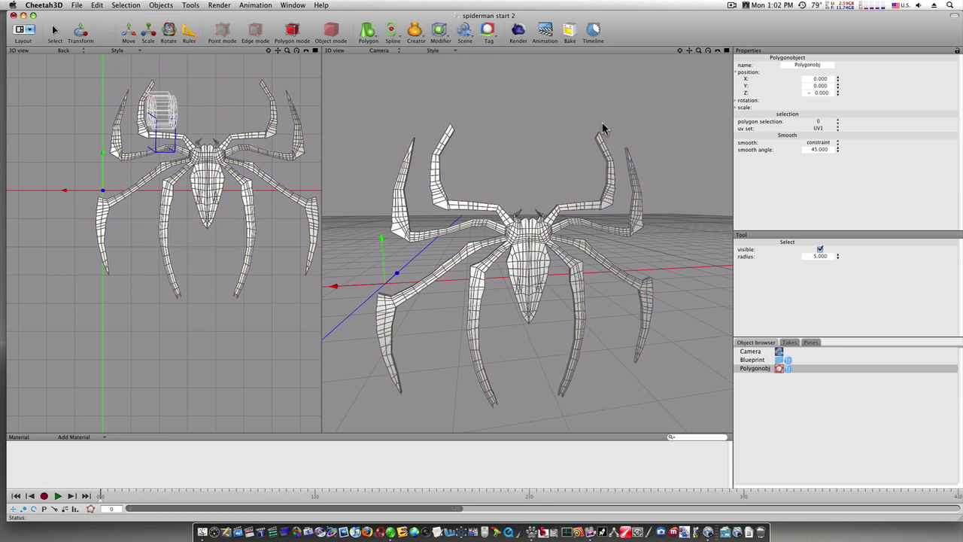
{"action": "left_click", "coordinate": [770, 369]}
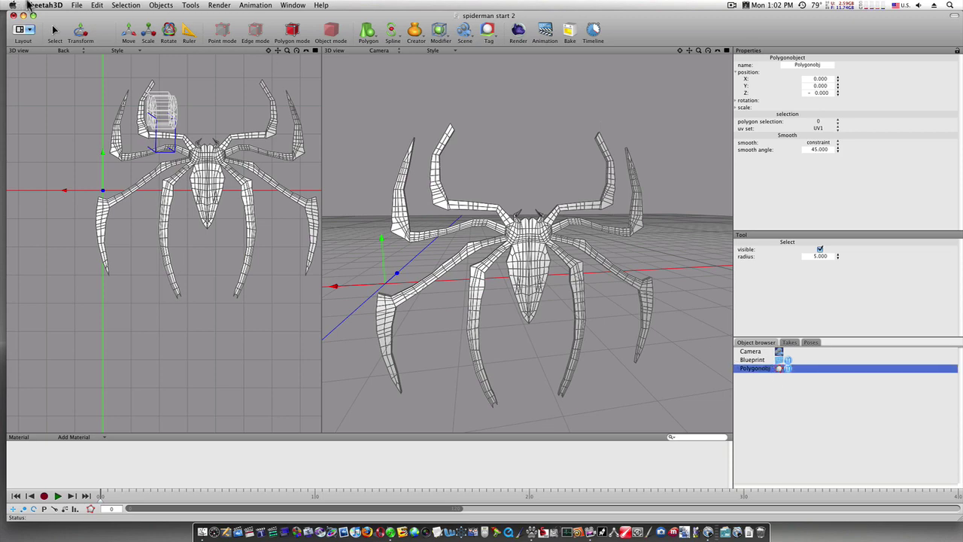
Select every polygon of the extruded spider with Area Select and apply Catmull-Clark subdivide twice
{"action": "left_click", "coordinate": [114, 5]}
{"action": "left_click", "coordinate": [140, 108]}
{"action": "left_click_drag", "start_coordinate": [328, 91], "coordinate": [388, 226]}
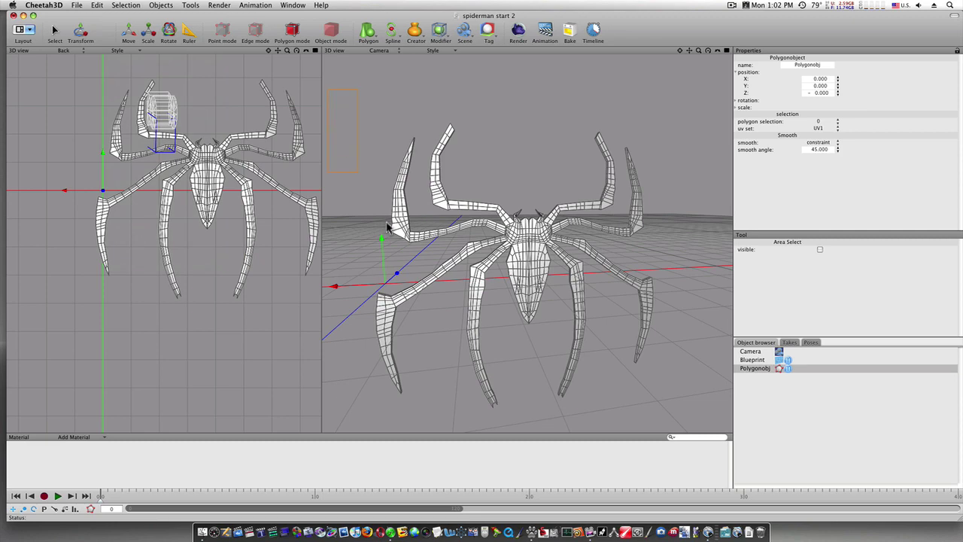
{"action": "left_click_drag", "start_coordinate": [644, 404], "coordinate": [687, 422]}
{"action": "right_click", "coordinate": [637, 383]}
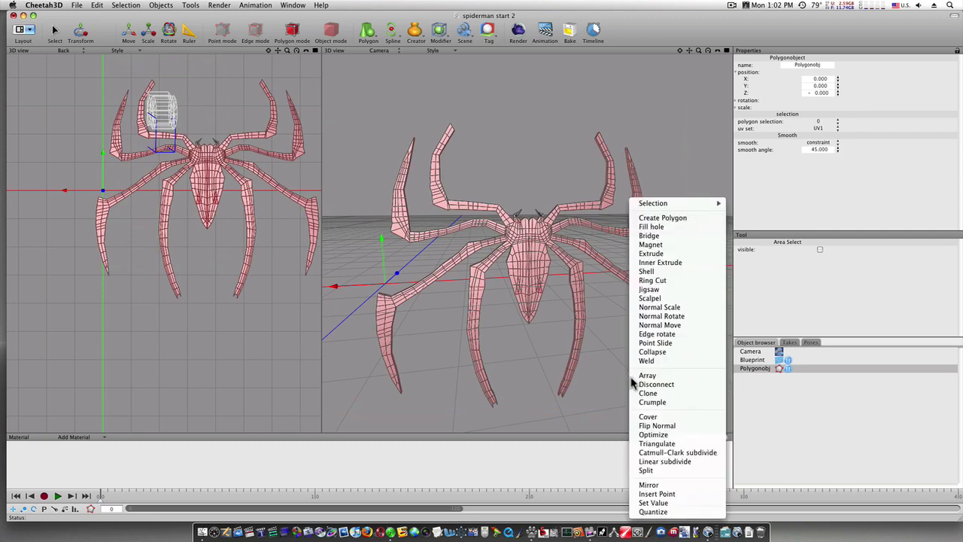
{"action": "left_click", "coordinate": [669, 452]}
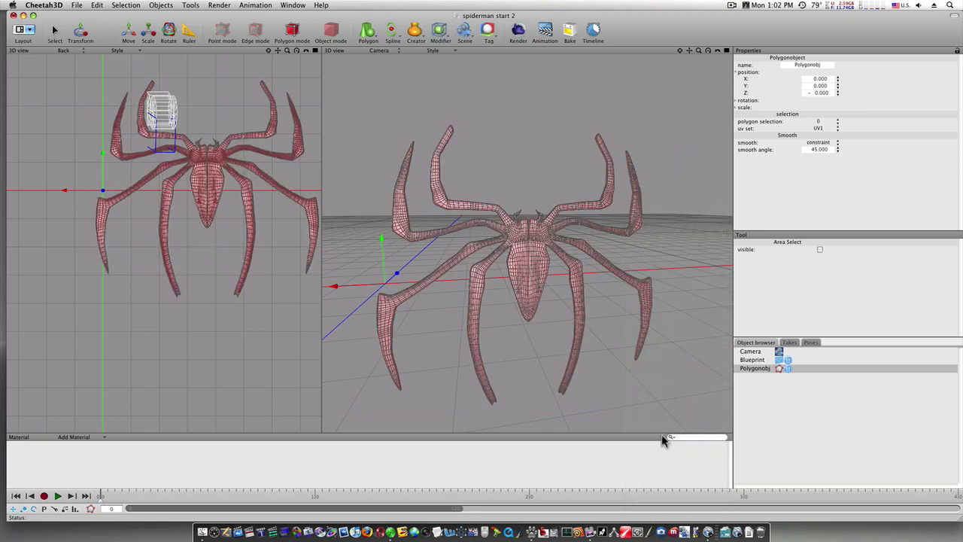
{"action": "right_click", "coordinate": [604, 376]}
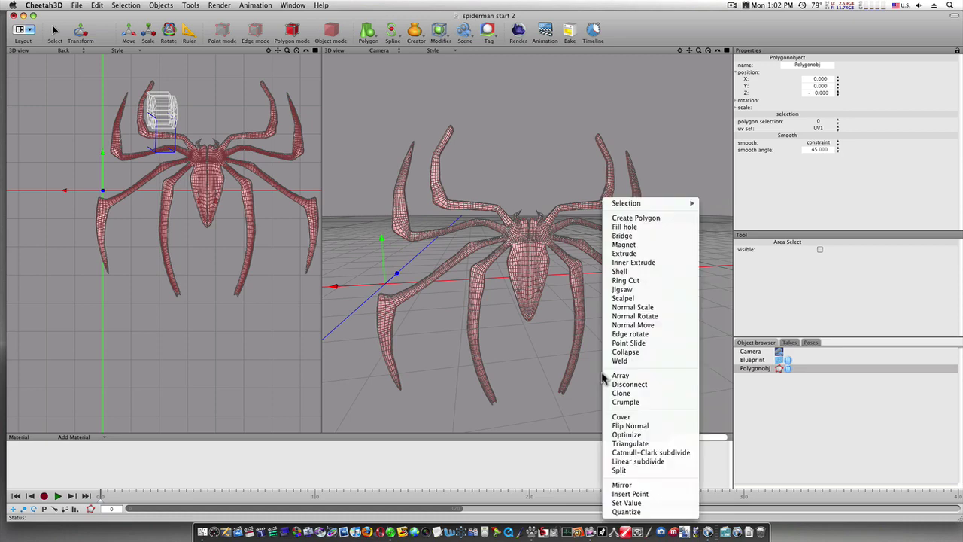
{"action": "left_click", "coordinate": [652, 452]}
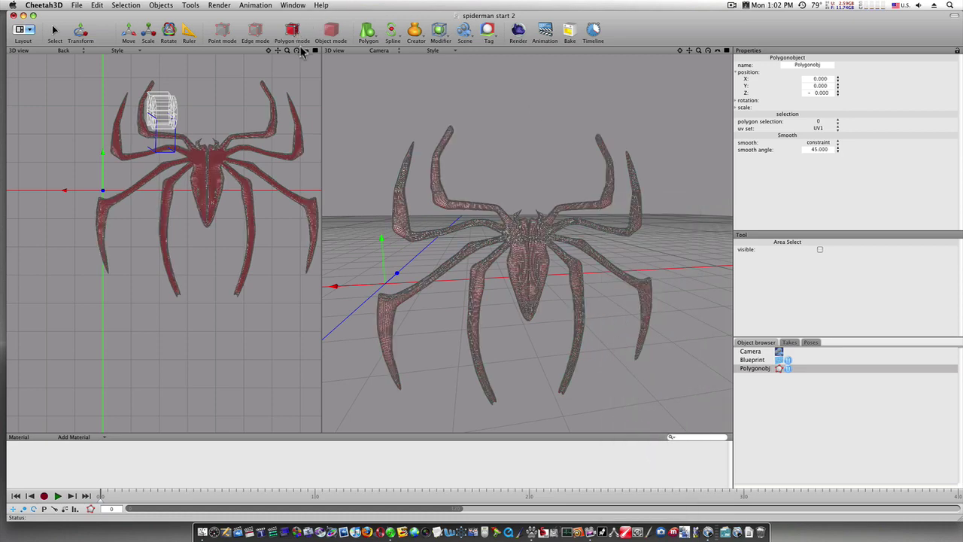
Examine the smoothed spider's head, abdomen and abdomen tip up close, checking its vertices in point mode before returning to polygon mode
{"action": "scroll", "coordinate": [549, 170], "scroll_direction": "up", "scroll_amount": 10}
{"action": "scroll", "coordinate": [549, 171], "scroll_direction": "down", "scroll_amount": 2}
{"action": "left_click_drag", "start_coordinate": [542, 148], "coordinate": [532, 138], "text": "alt"}
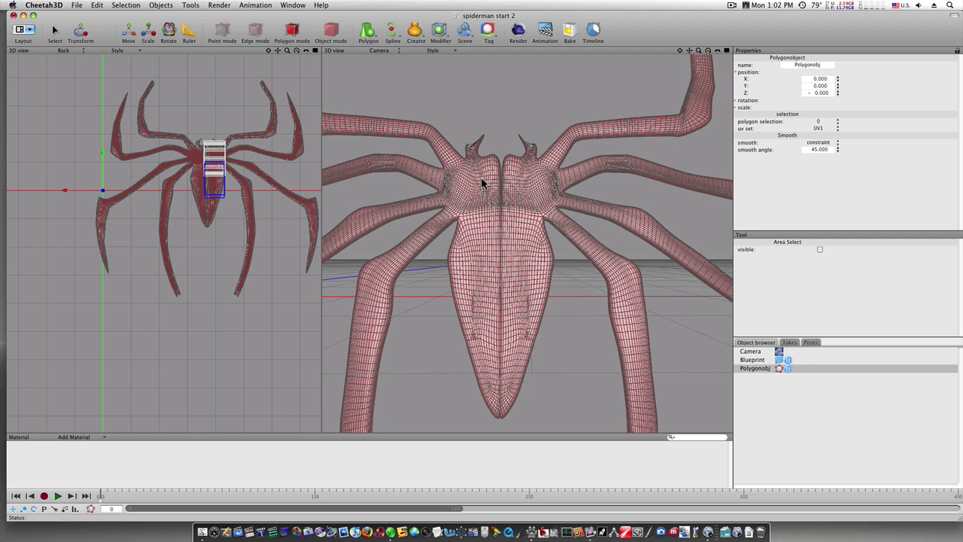
{"action": "scroll", "coordinate": [548, 361], "scroll_direction": "up", "scroll_amount": 4}
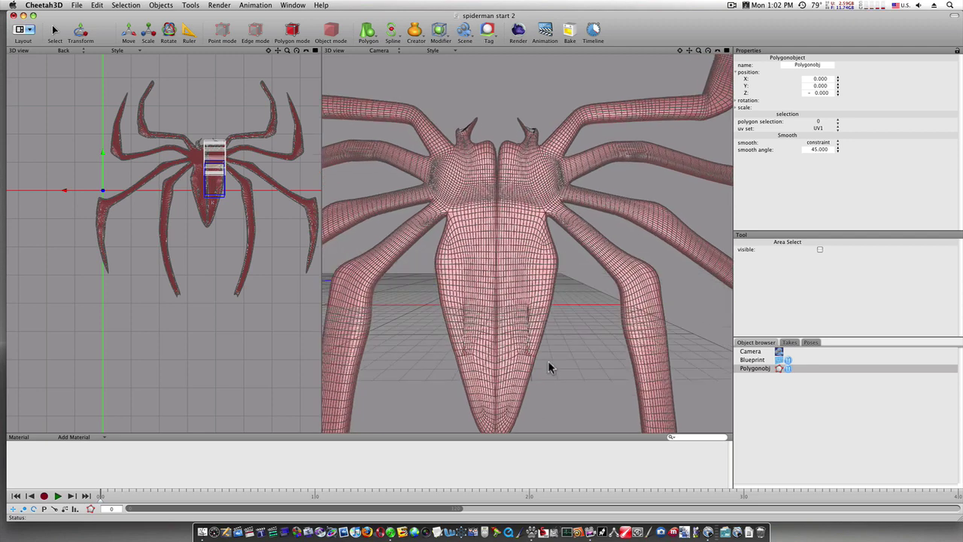
{"action": "middle_click_drag", "start_coordinate": [547, 362], "coordinate": [545, 280]}
{"action": "scroll", "coordinate": [542, 339], "scroll_direction": "up", "scroll_amount": 2}
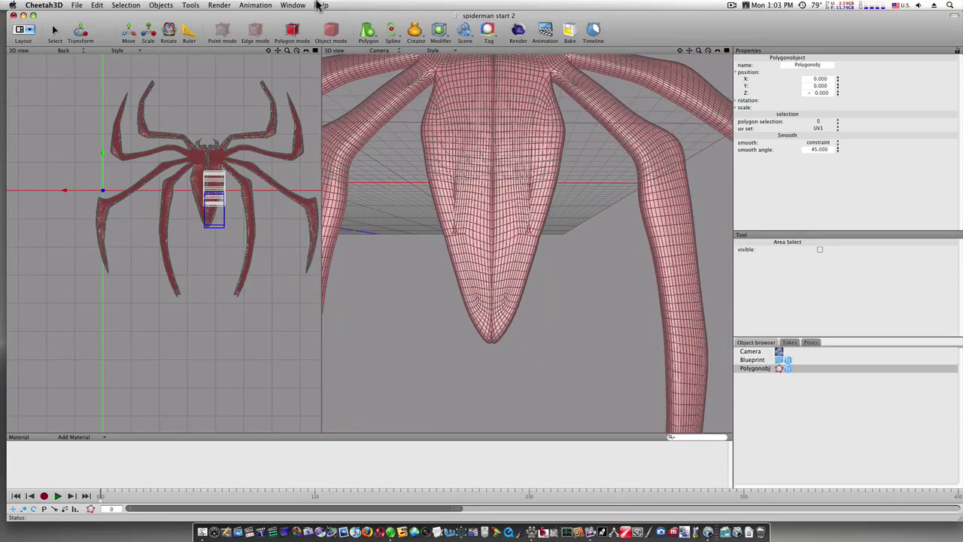
{"action": "left_click", "coordinate": [222, 35]}
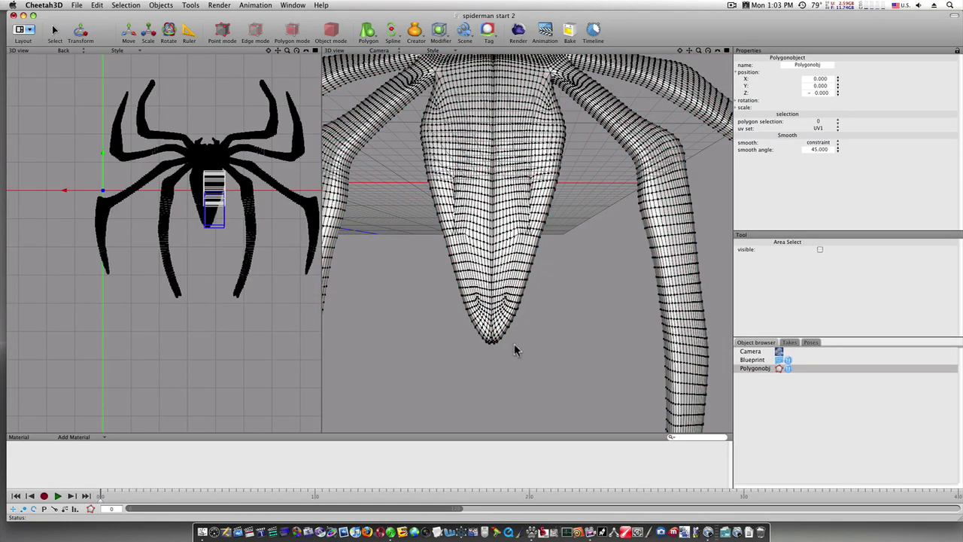
{"action": "scroll", "coordinate": [515, 348], "scroll_direction": "down", "scroll_amount": 4}
{"action": "scroll", "coordinate": [513, 336], "scroll_direction": "up", "scroll_amount": 3}
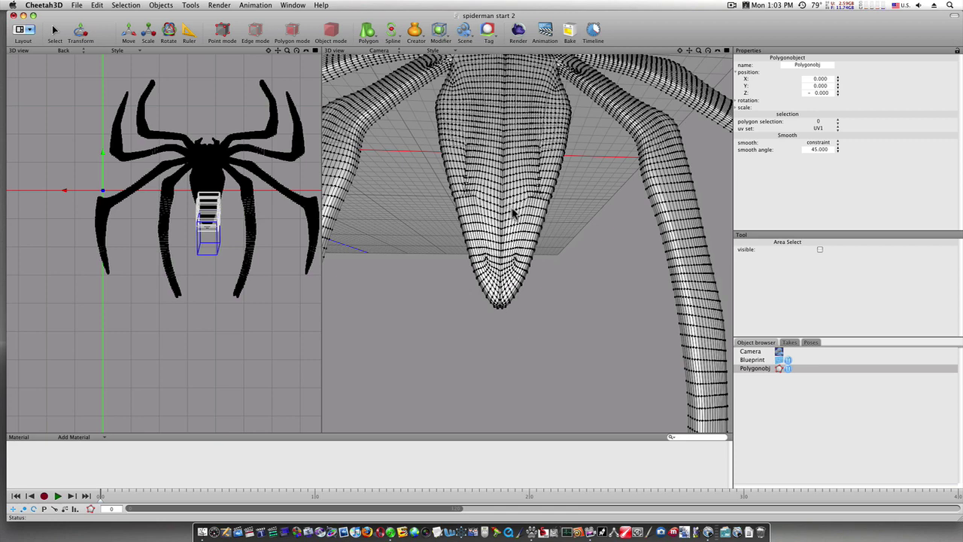
{"action": "left_click", "coordinate": [292, 33]}
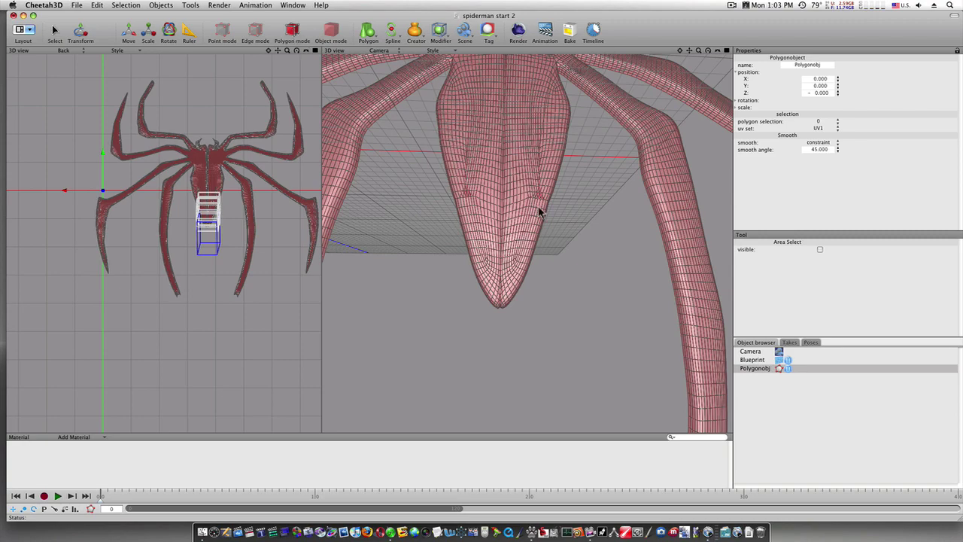
{"action": "middle_click_drag", "start_coordinate": [533, 176], "coordinate": [499, 263]}
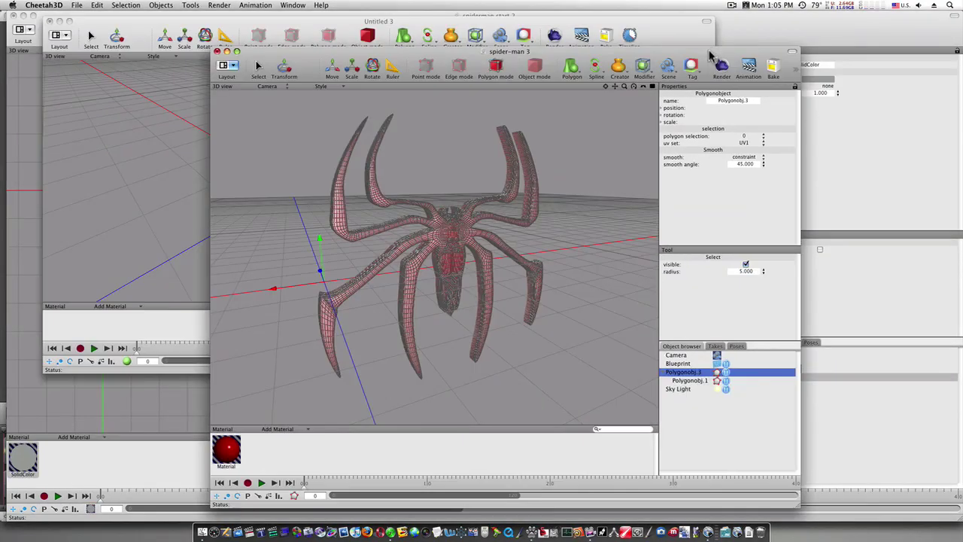
Render the spider in the spider-man 3 scene, then enlarge the Render Manager window and reposition it to show the image
{"action": "left_click_drag", "start_coordinate": [709, 54], "coordinate": [699, 32]}
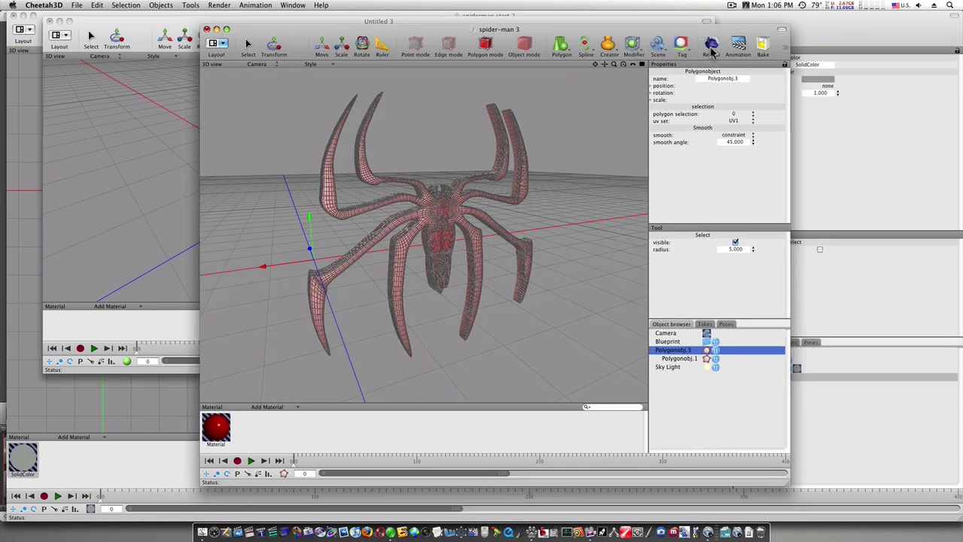
{"action": "left_click", "coordinate": [711, 45]}
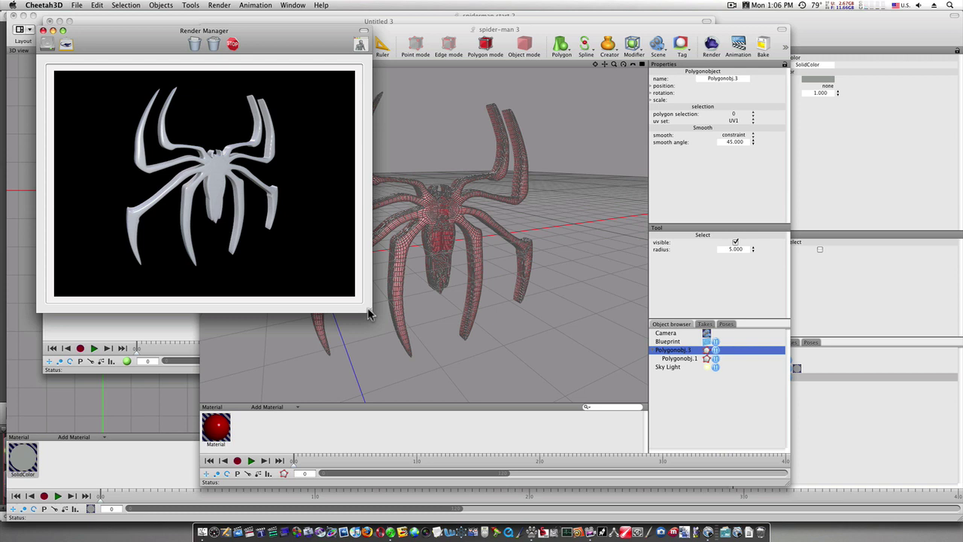
{"action": "left_click_drag", "start_coordinate": [368, 314], "coordinate": [566, 437]}
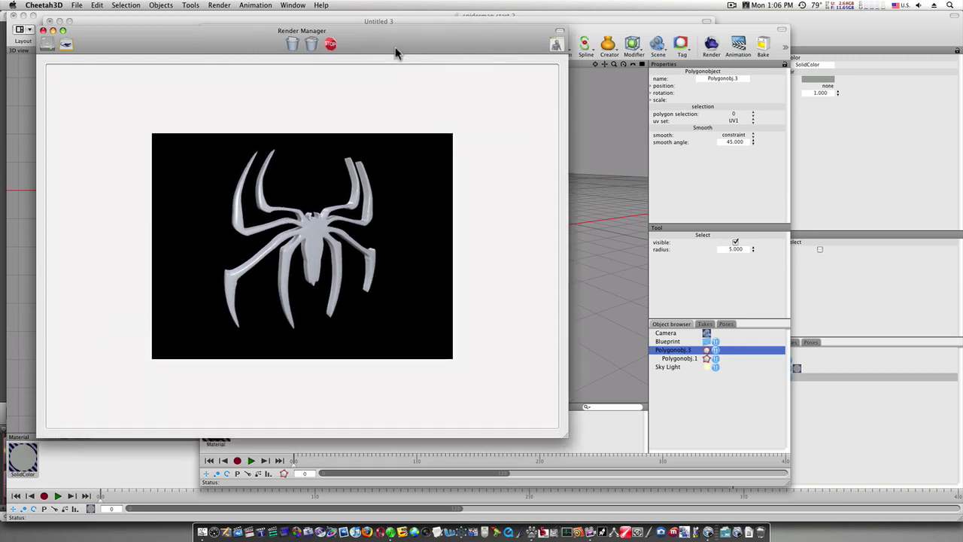
{"action": "left_click_drag", "start_coordinate": [397, 51], "coordinate": [394, 41]}
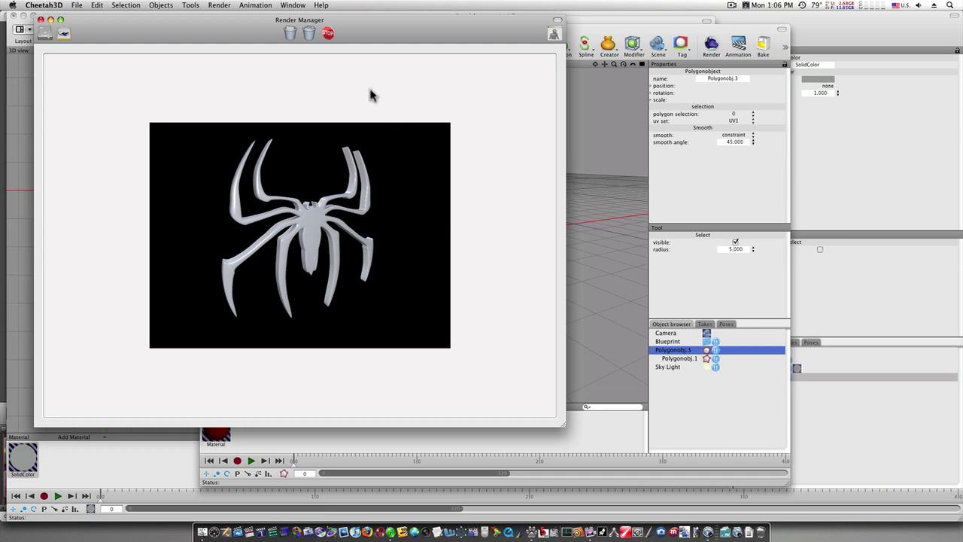
{"action": "left_click_drag", "start_coordinate": [358, 41], "coordinate": [488, 51]}
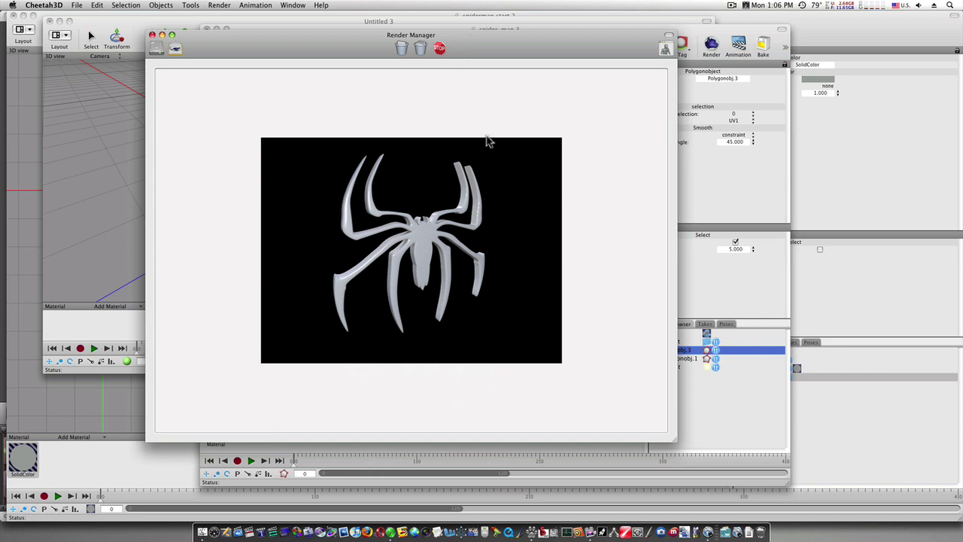